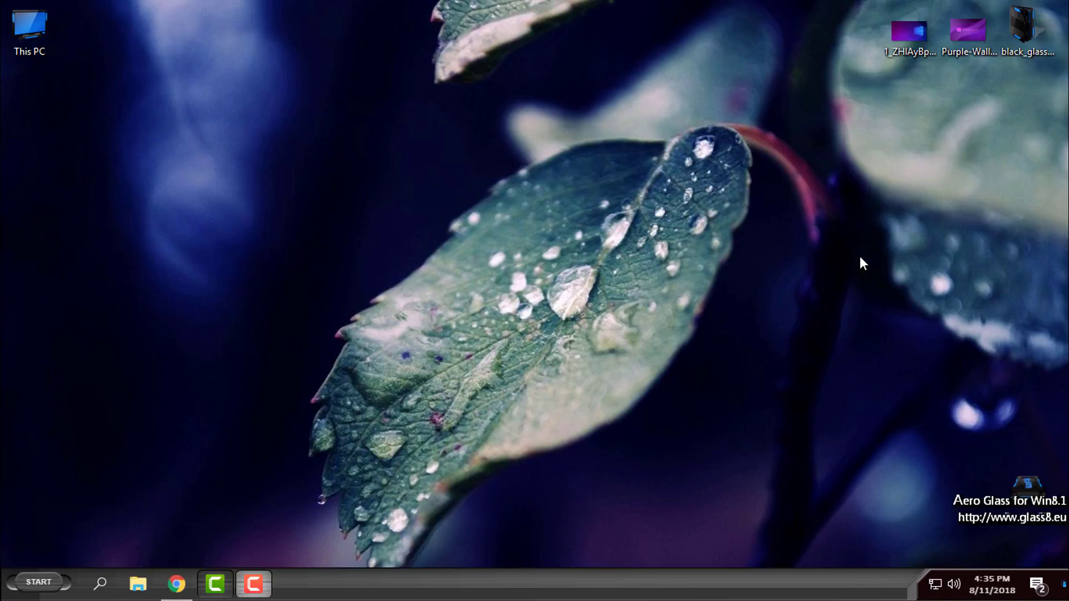
Download Purple Metal (1).wba (490 KB) from the WinCustomize Purple Metal page in Chrome
left_click(175, 584)
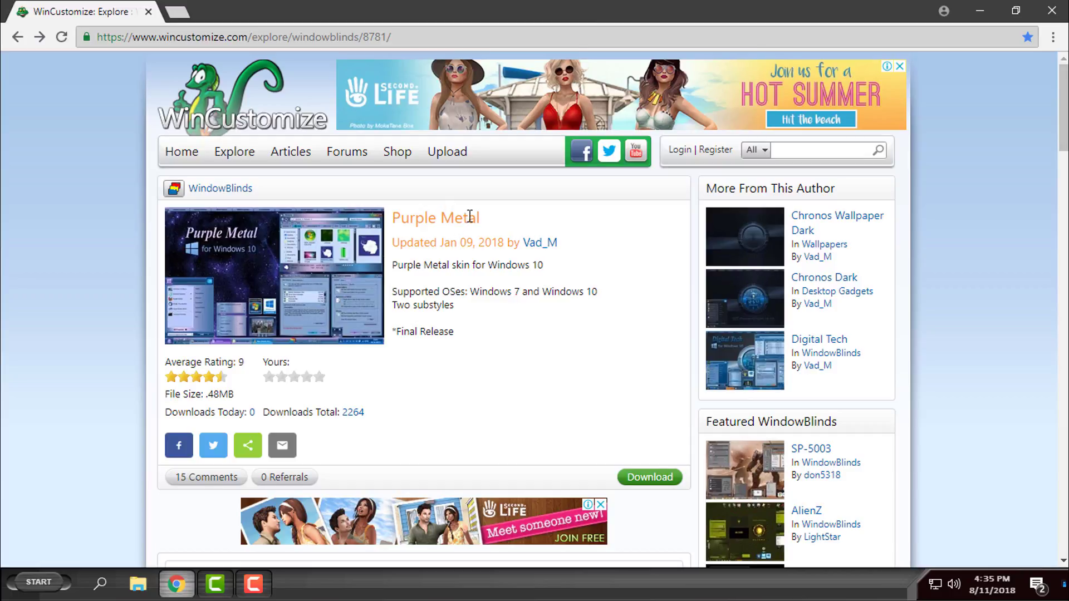
scroll(411, 331, "down", 2)
scroll(410, 331, "up", 2)
left_click(376, 44)
left_click(415, 43)
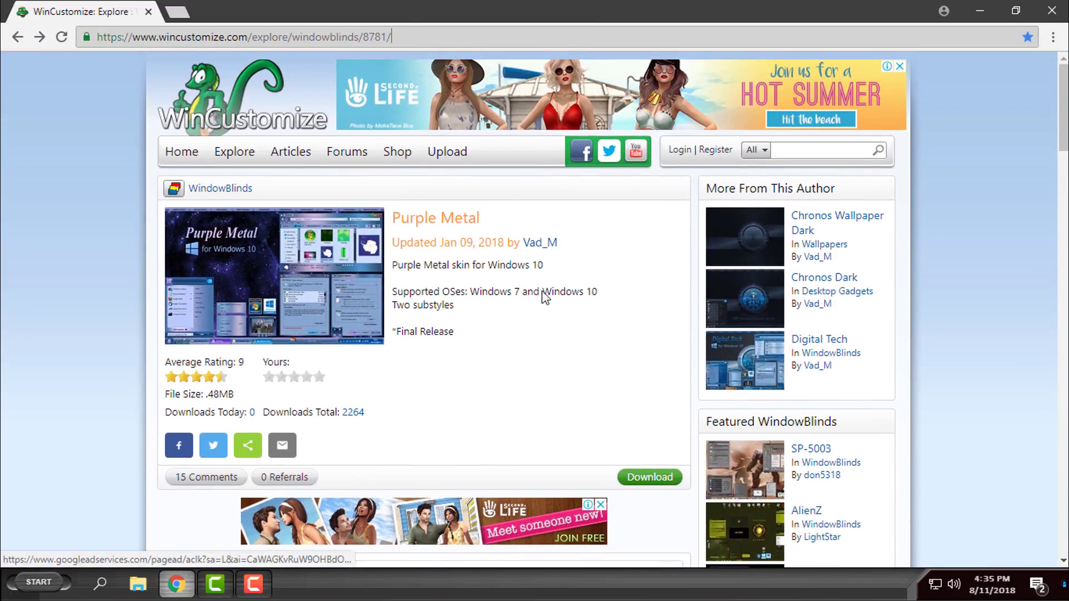
left_click(649, 480)
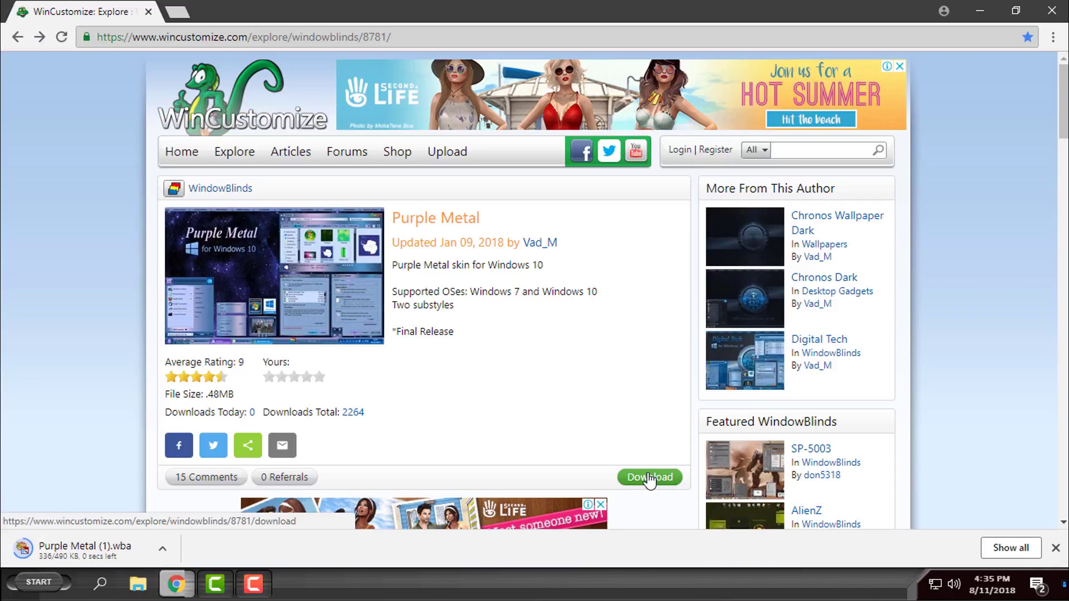
scroll(612, 354, "down", 1)
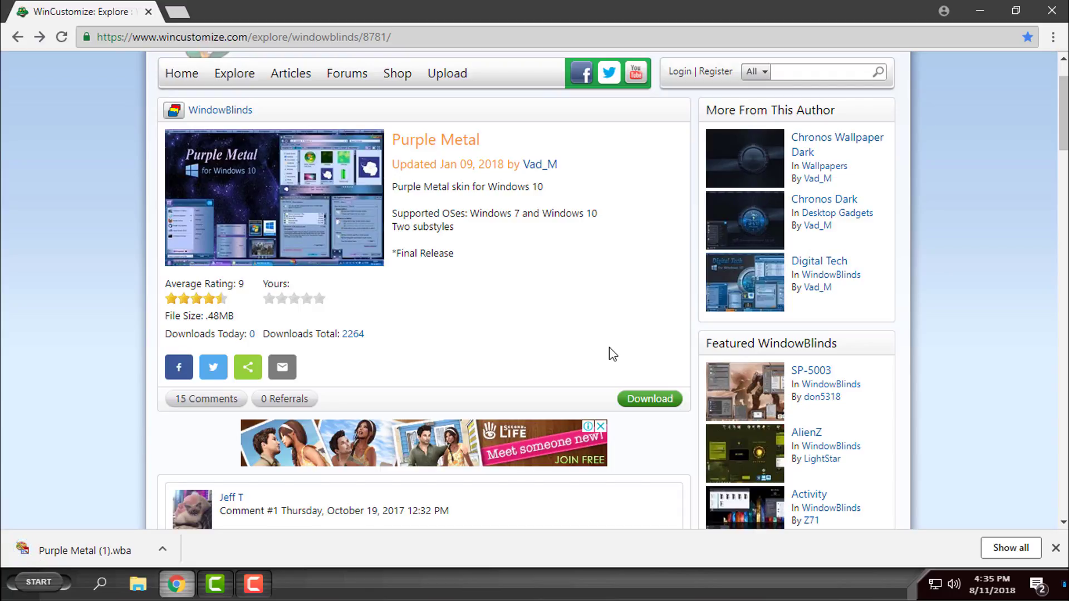
Save Purple Metal (1).wba to the desktop, close Chrome, and place the file below This PC
double_click(526, 12)
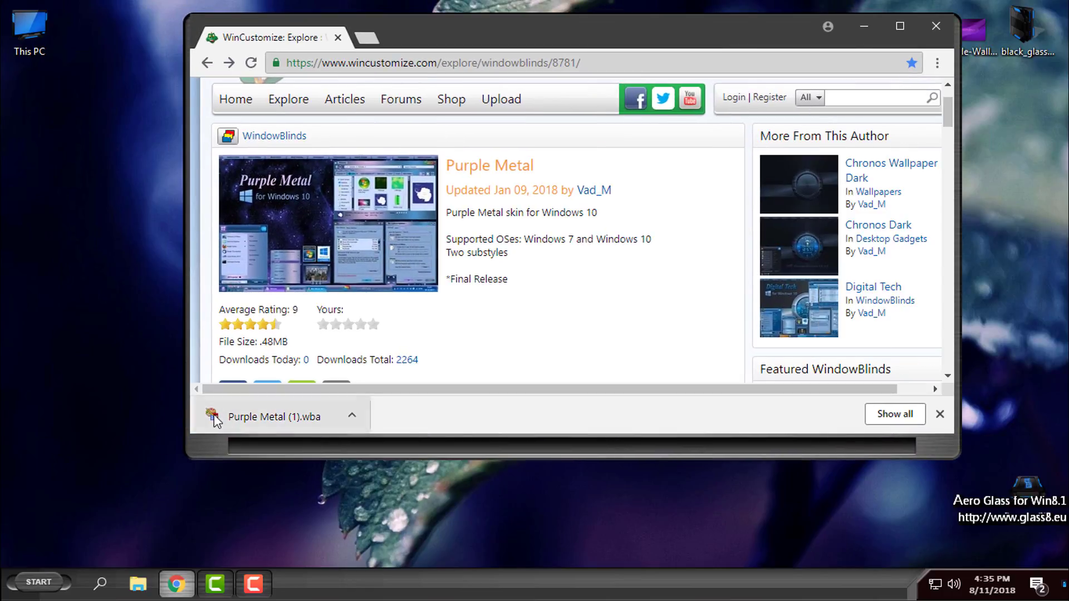
left_click_drag(216, 421, 83, 195)
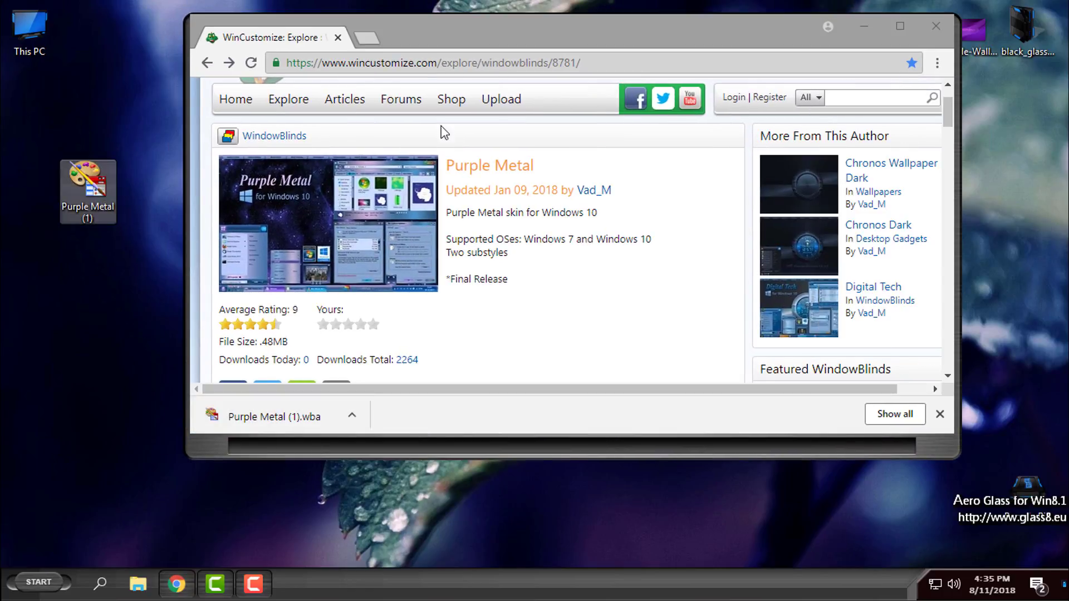
left_click(902, 28)
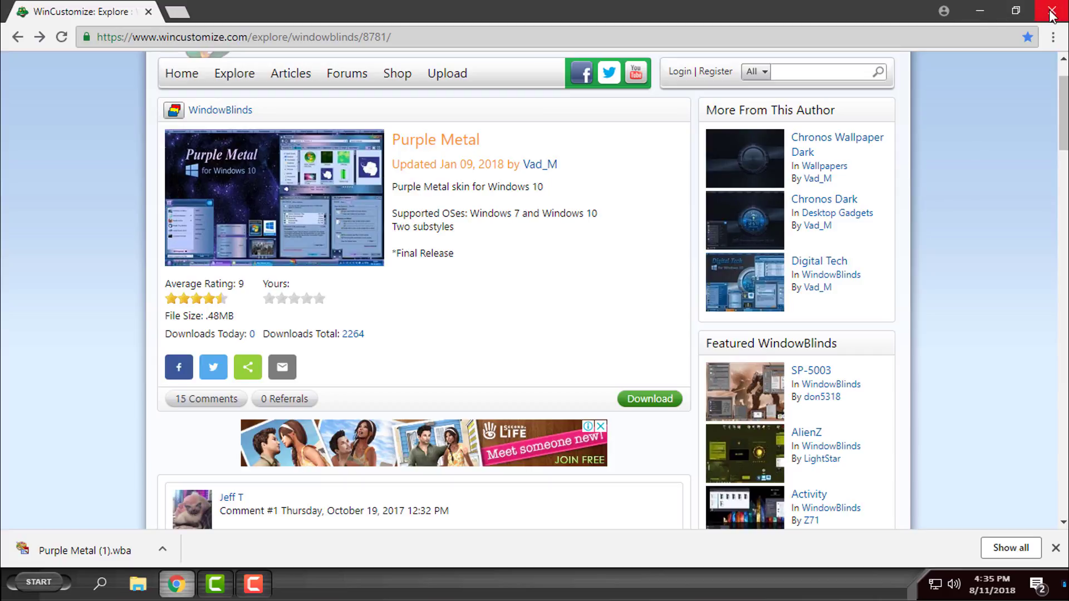
left_click(1051, 12)
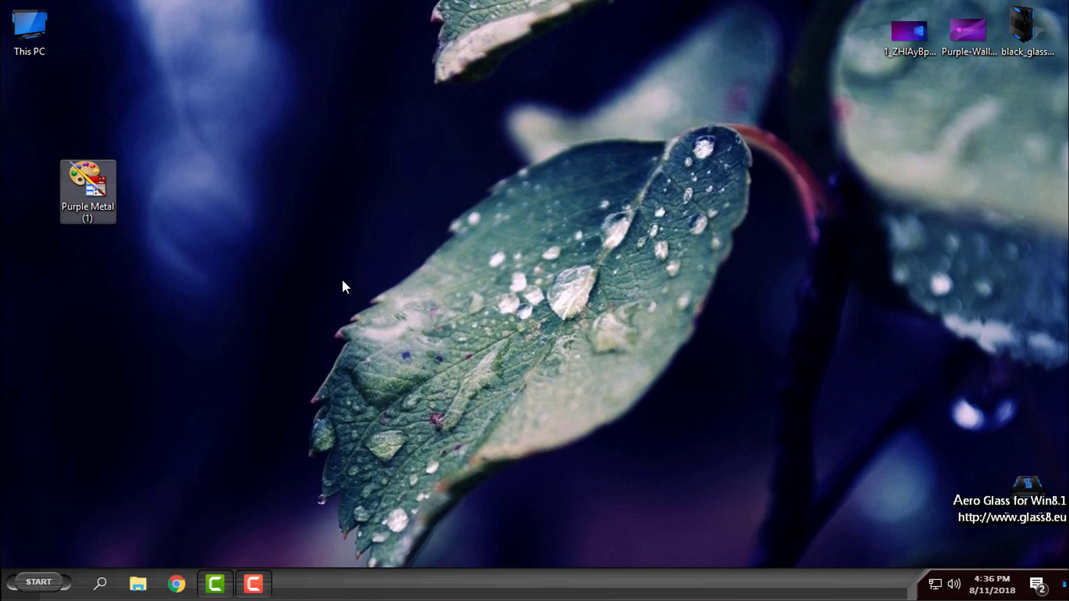
left_click_drag(114, 185, 32, 134)
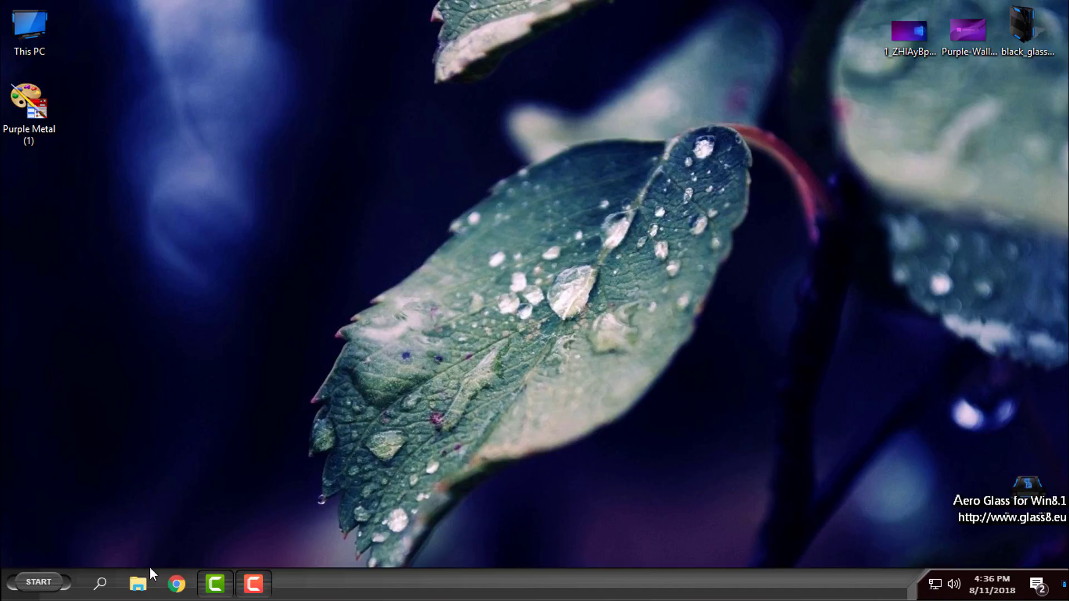
Show the current dark skin on the Start menu and a This PC Explorer window
left_click(29, 582)
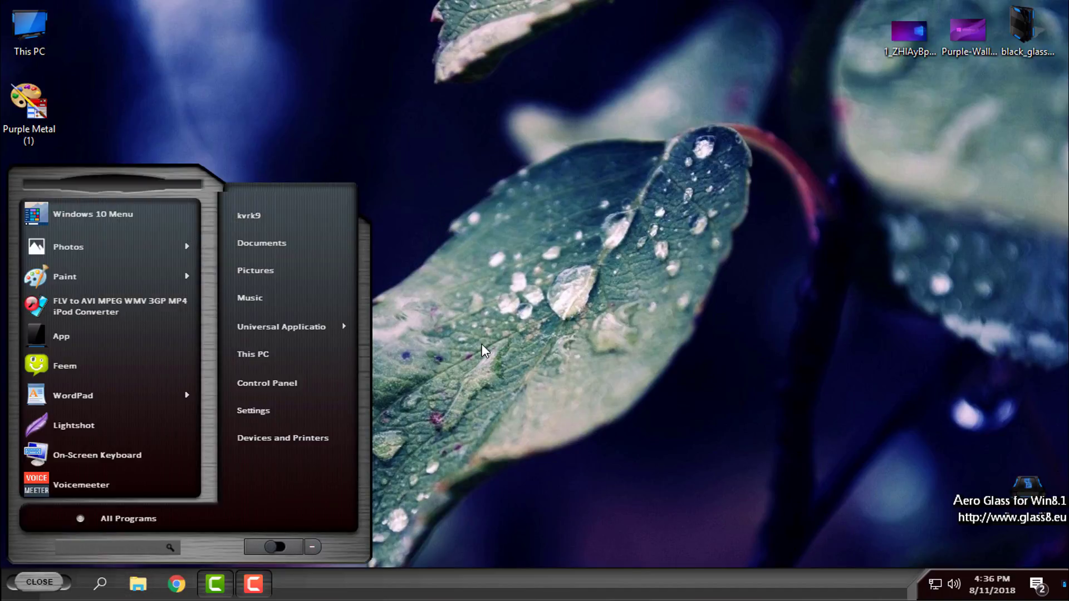
left_click(522, 398)
left_click(146, 591)
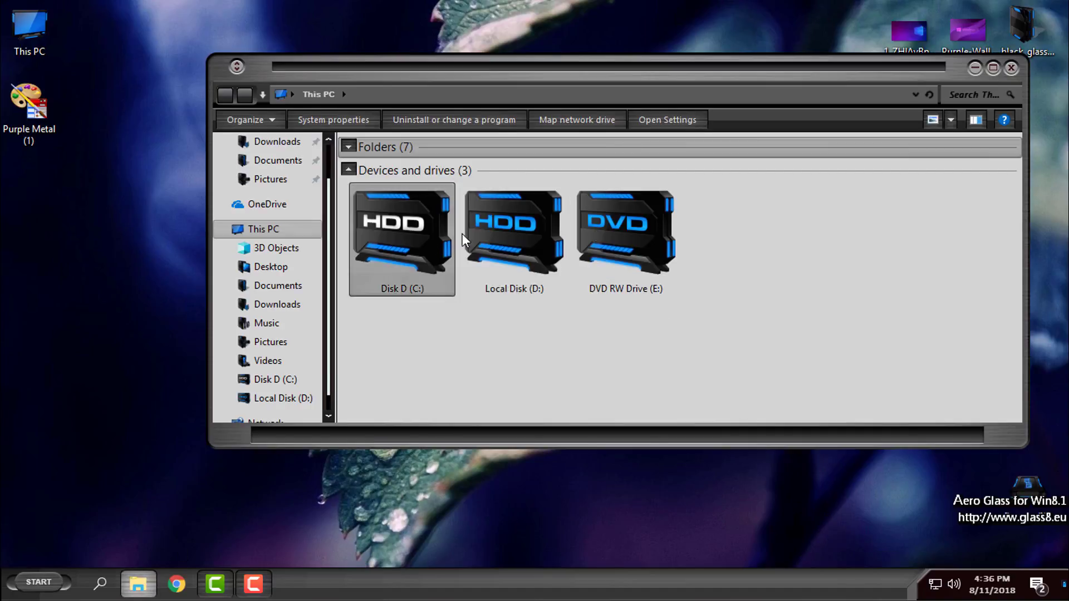
left_click_drag(421, 337, 632, 323)
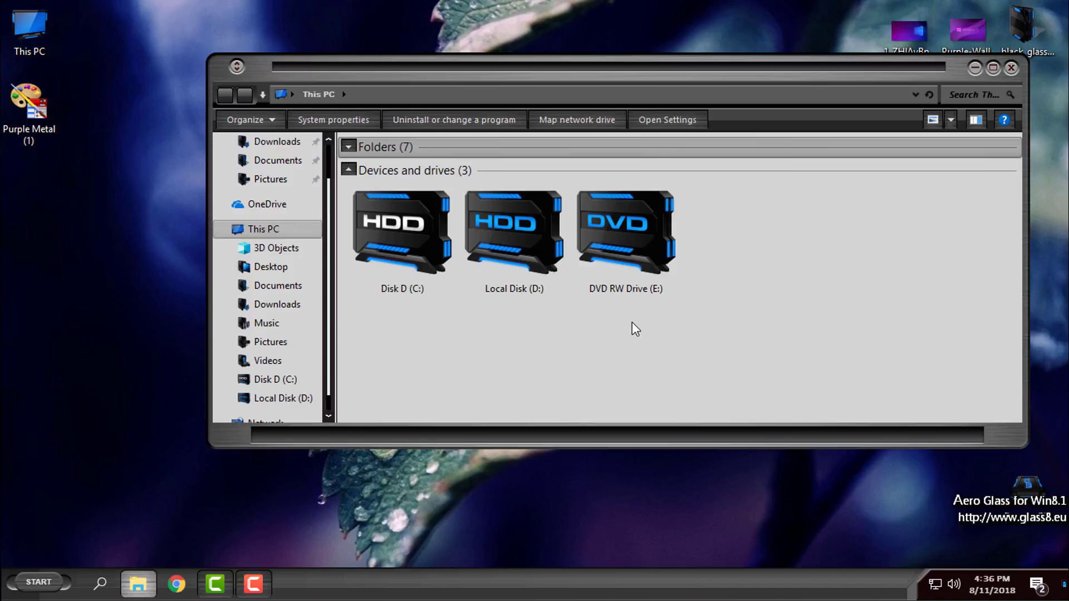
Close Explorer and install Purple Metal (1).wba into WindowBlinds, dismissing the new-skin notification
left_click(1012, 67)
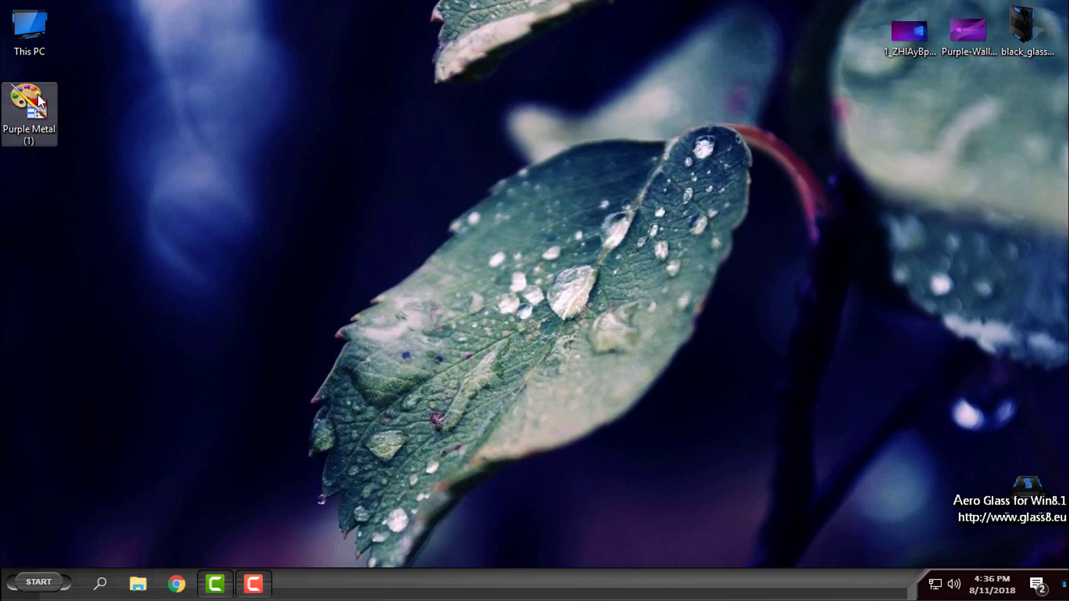
left_click(25, 102)
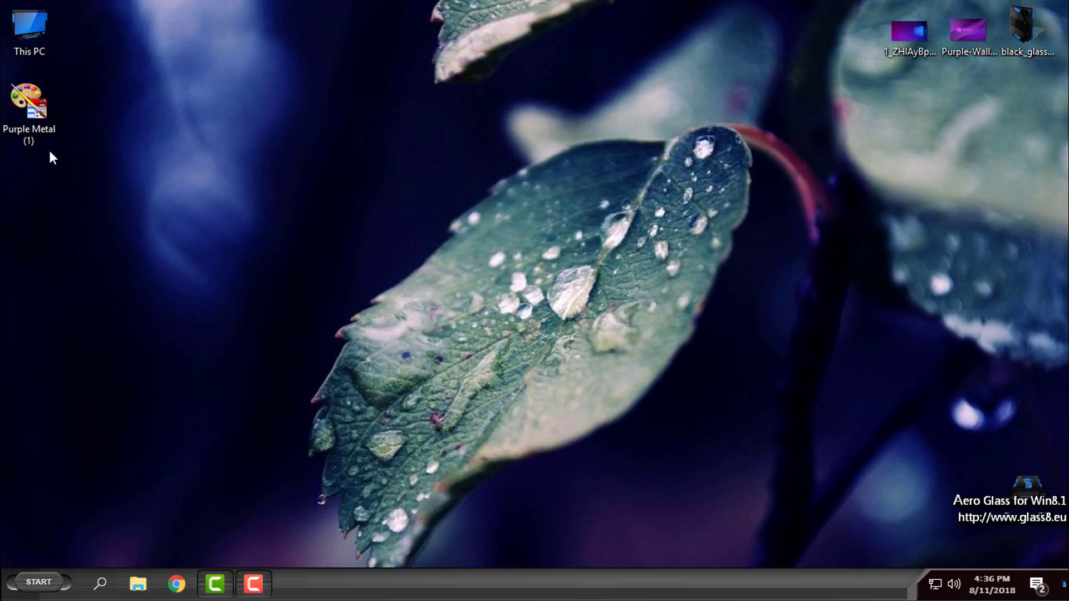
double_click(49, 129)
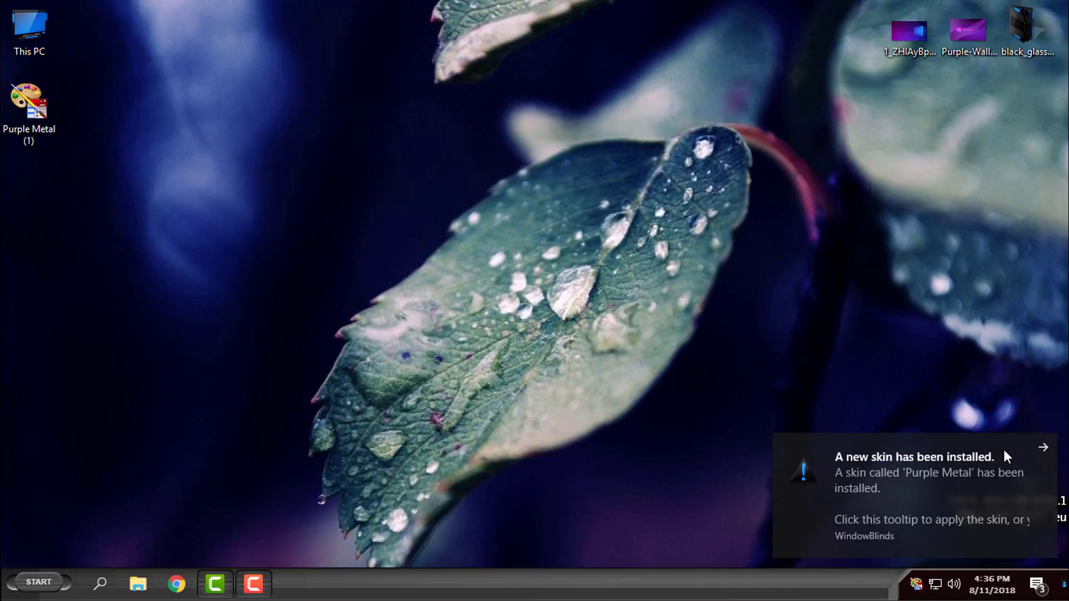
left_click(1042, 447)
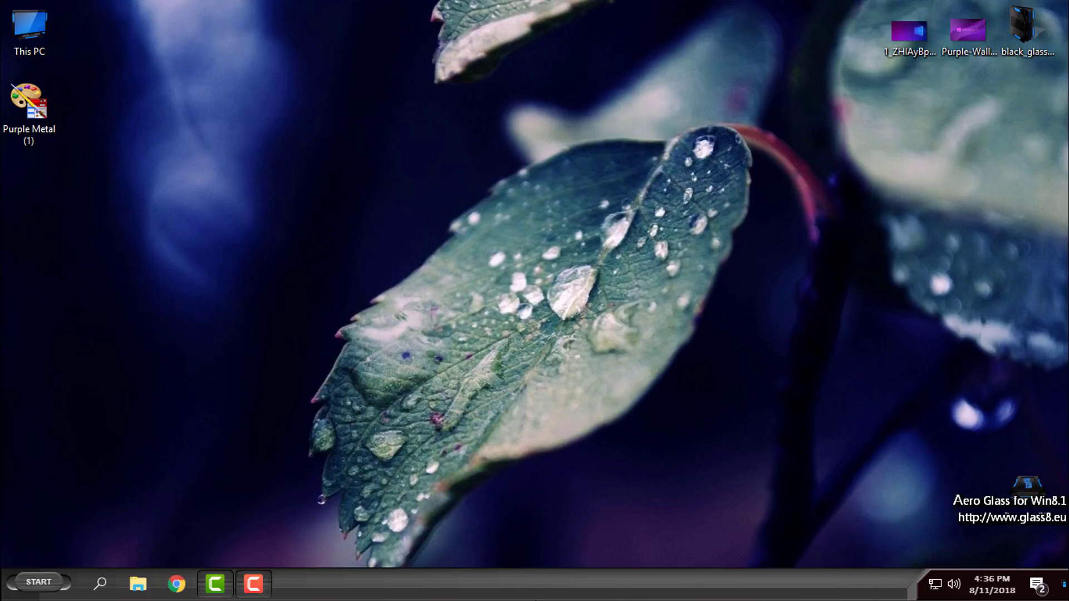
Open WindowBlinds 10 from the dock and select the Purple Metal style
mouse_move(510, 528)
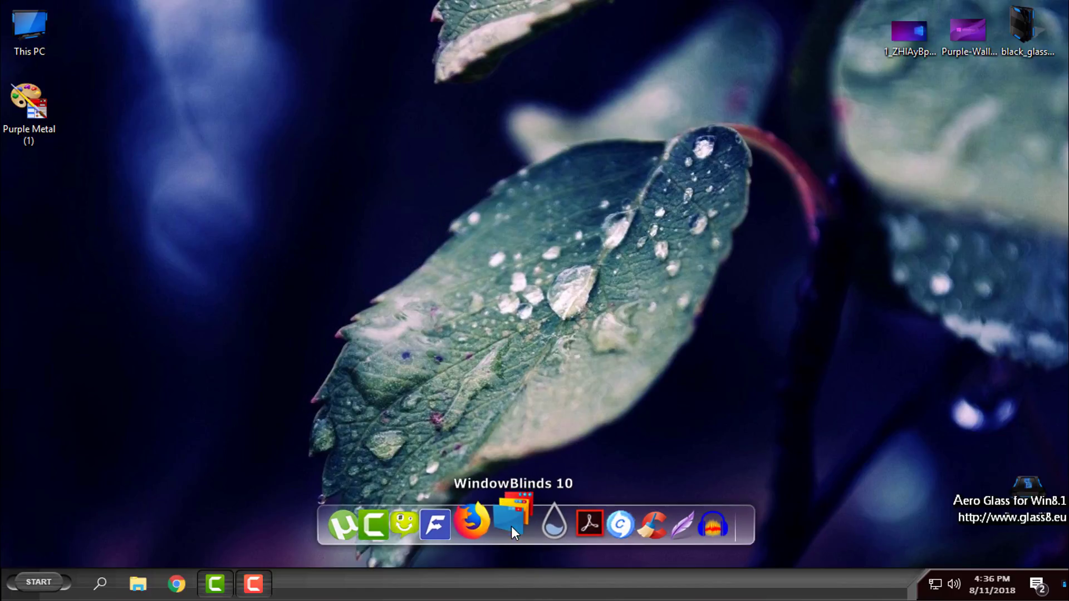
left_click(512, 526)
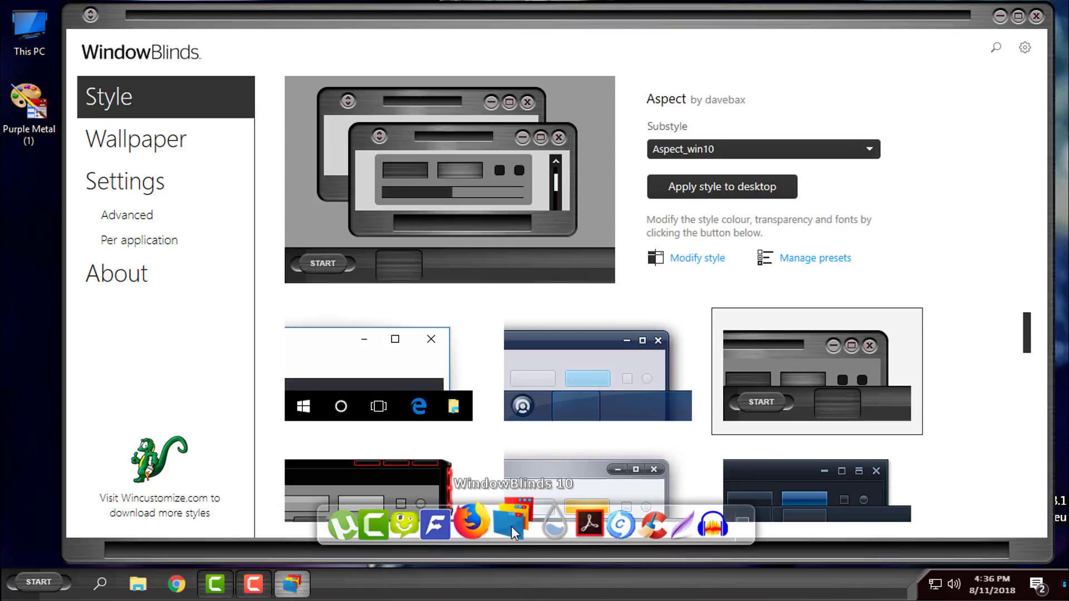
scroll(721, 339, "down", 5)
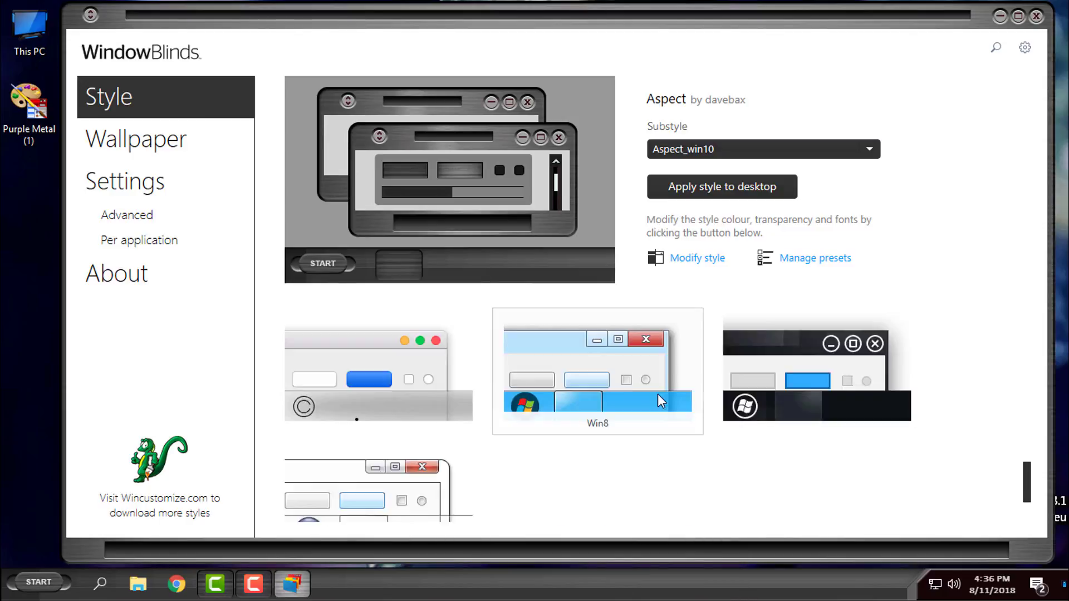
scroll(657, 394, "up", 2)
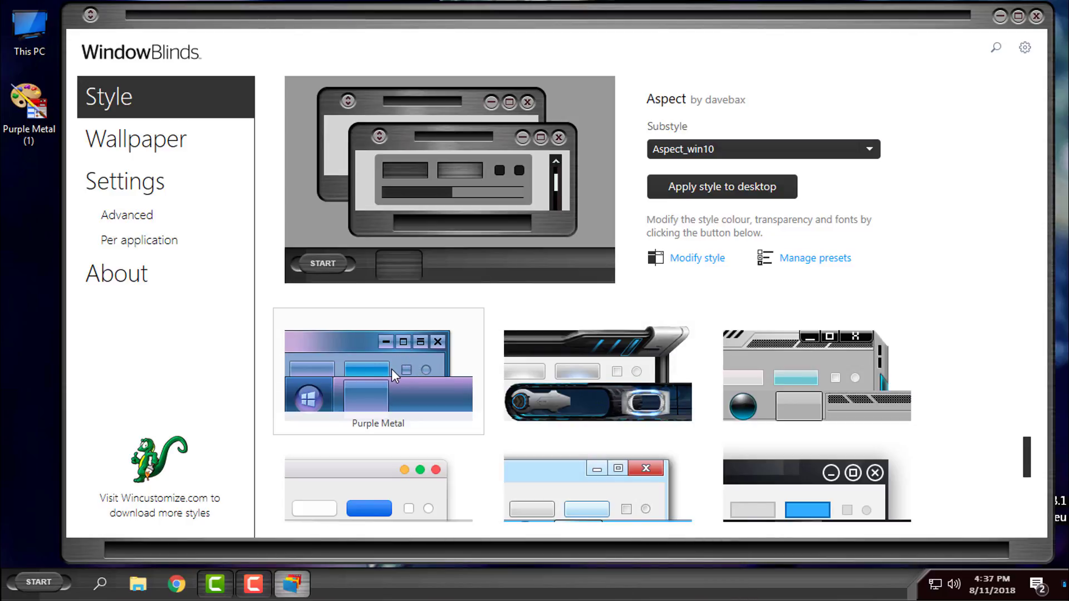
left_click(392, 369)
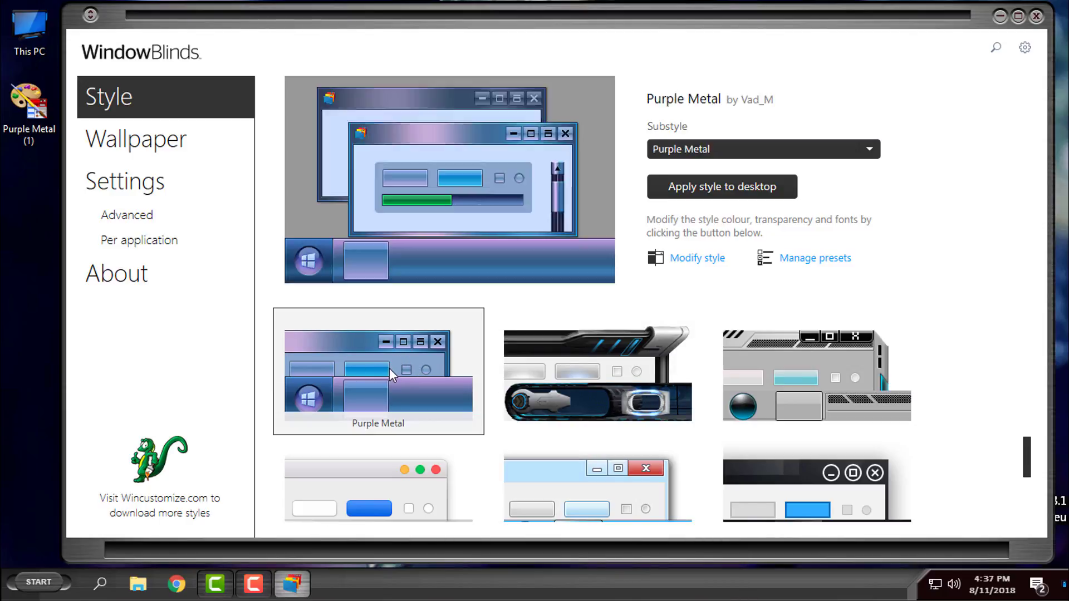
Set the Purple Metal substyle to Purple Metal (7)
left_click(869, 149)
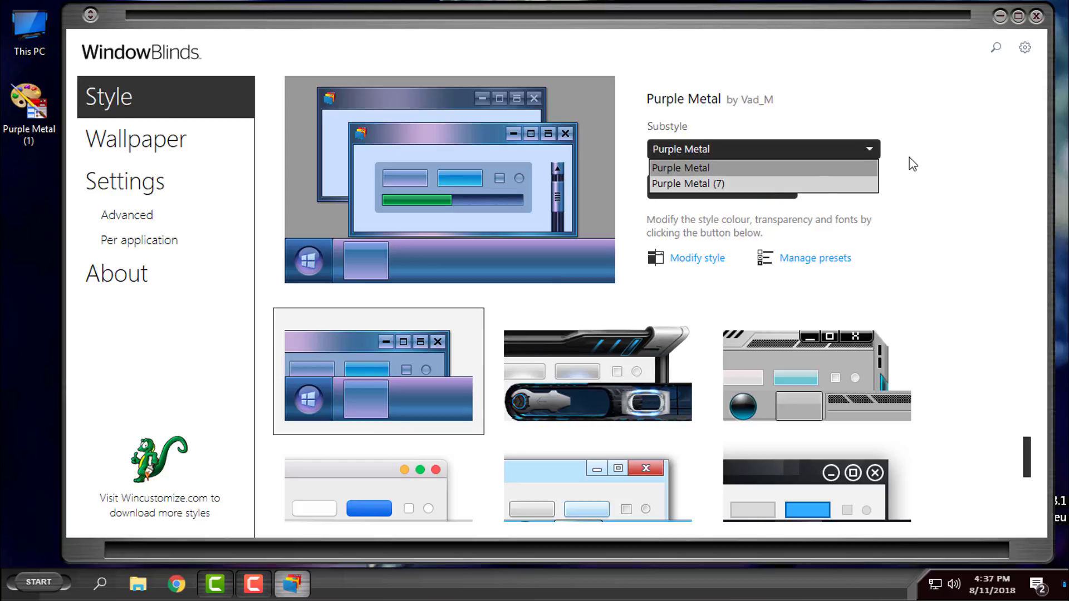
left_click(719, 184)
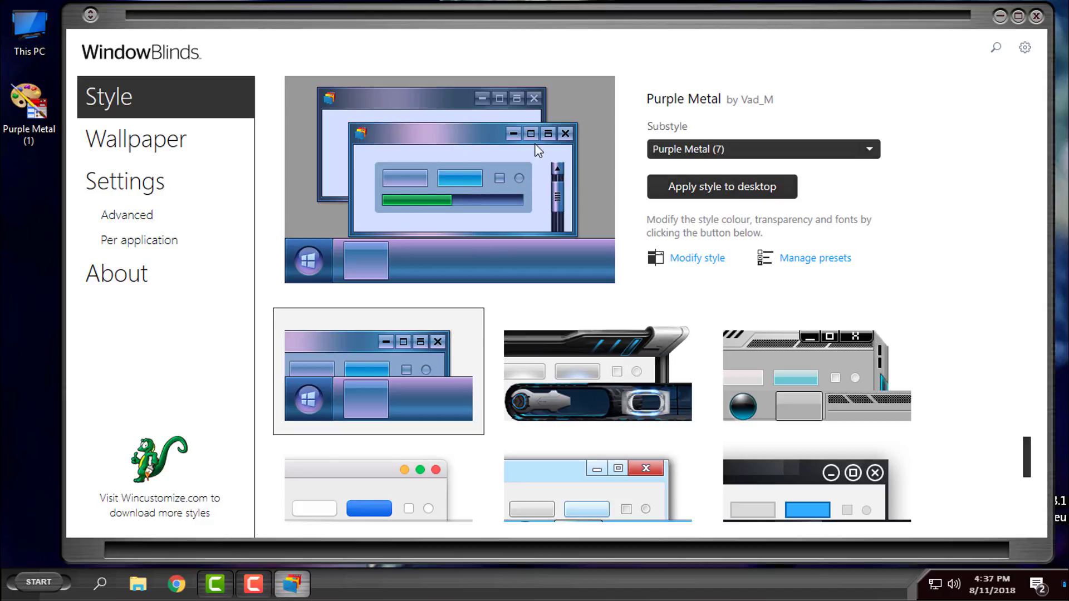
left_click(722, 151)
left_click(705, 168)
left_click(796, 153)
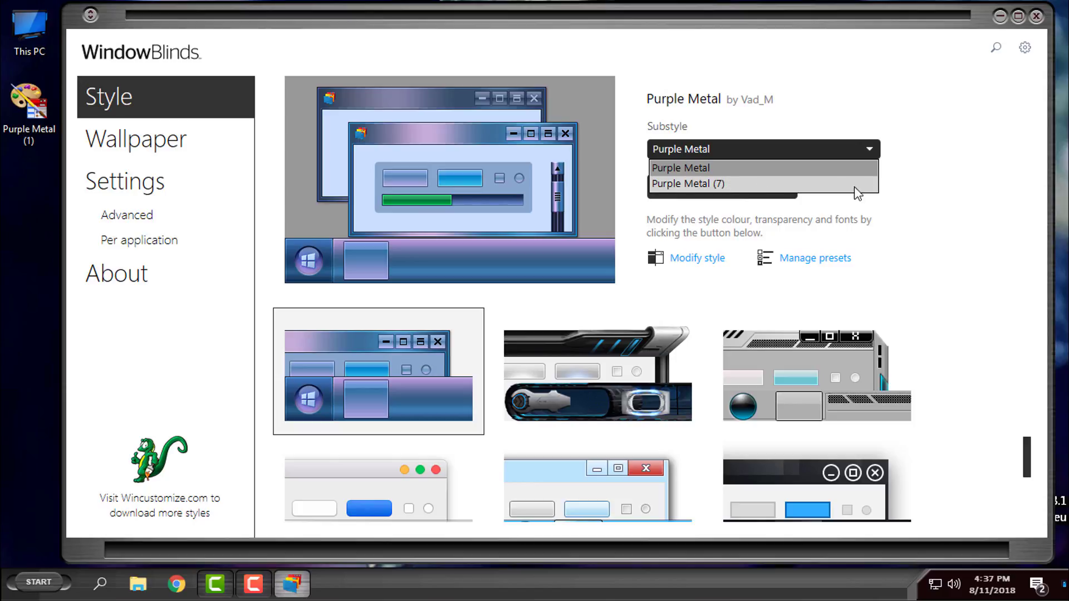
left_click(818, 186)
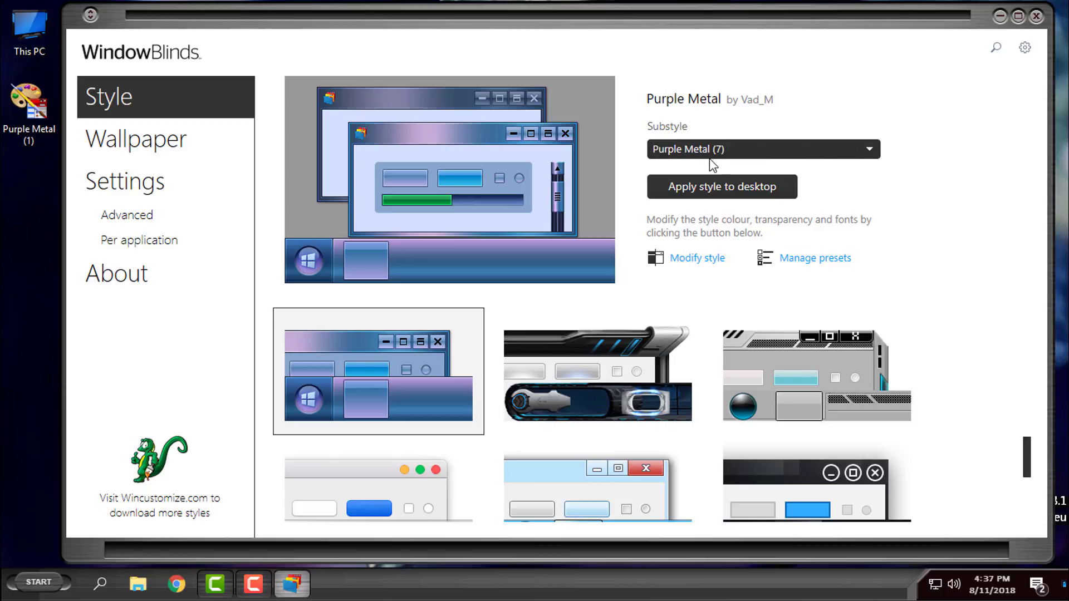
Apply Purple Metal to the desktop, browse the Wallpaper options, and close WindowBlinds
left_click(721, 196)
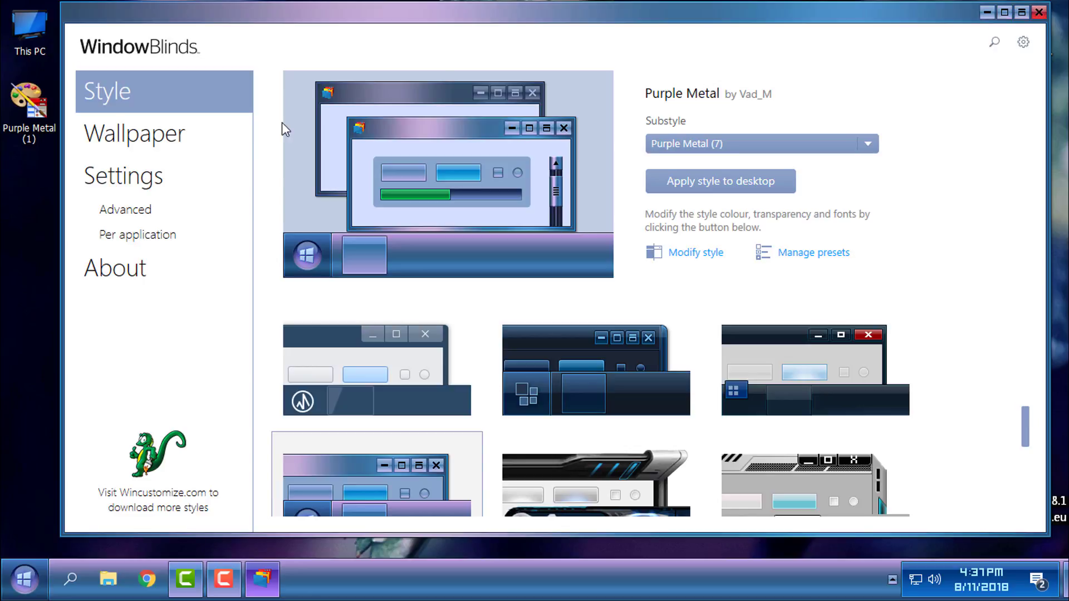
left_click(205, 131)
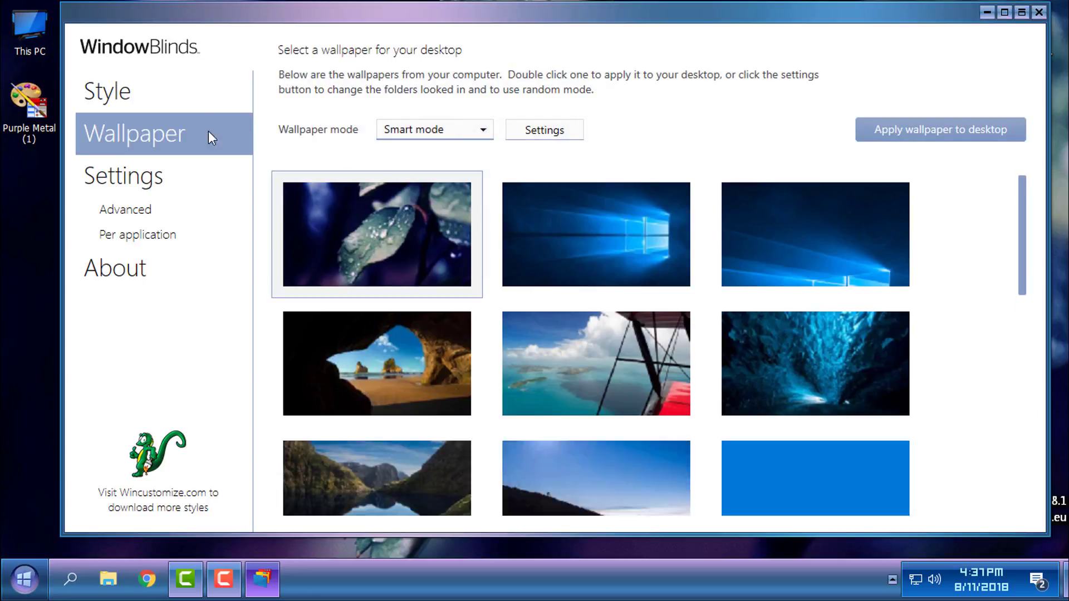
scroll(711, 357, "down", 10)
scroll(713, 362, "up", 10)
left_click(1039, 12)
Refresh the desktop and view the new skin on the Start menu and This PC window
right_click(369, 152)
left_click(406, 219)
key("super")
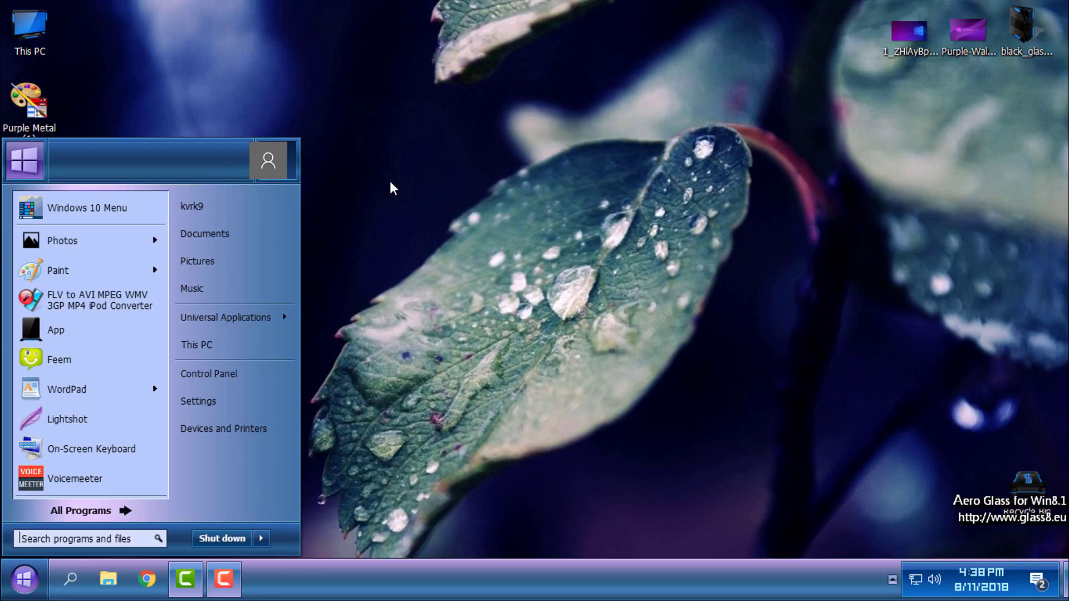
left_click(367, 290)
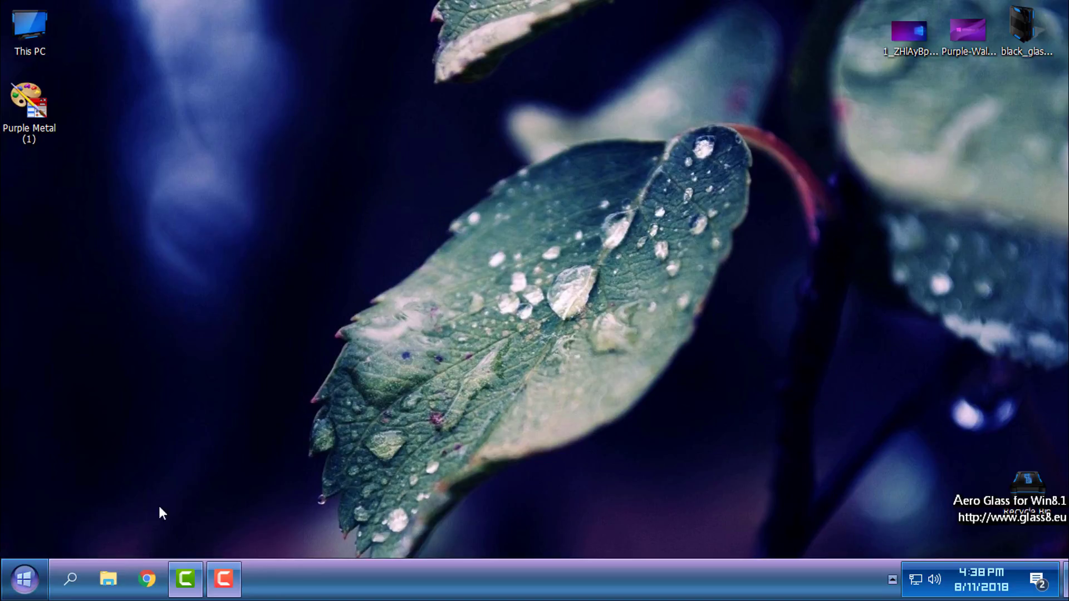
left_click(113, 581)
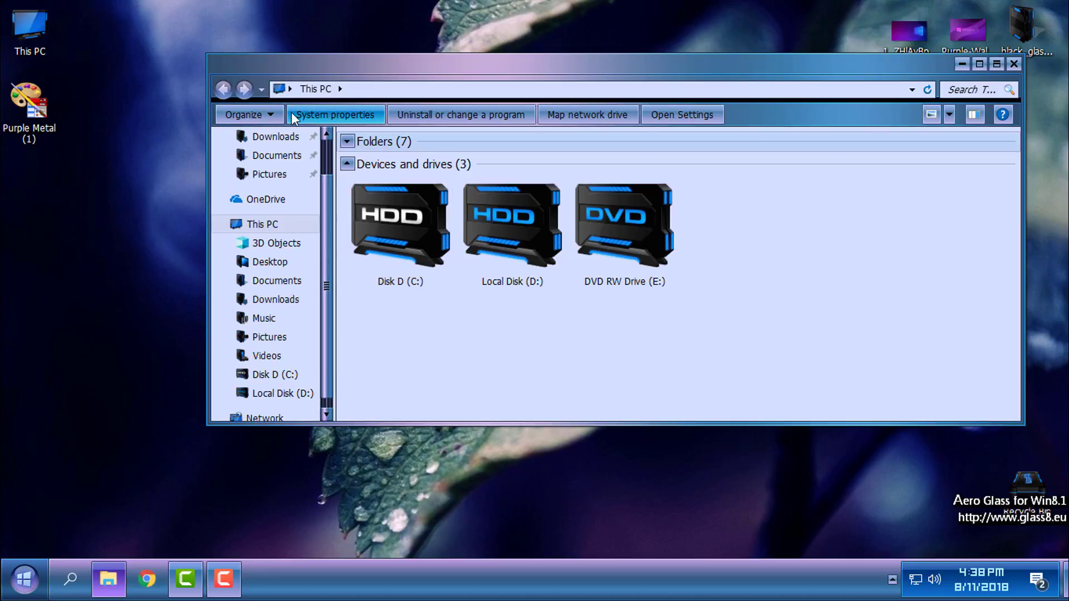
left_click(980, 64)
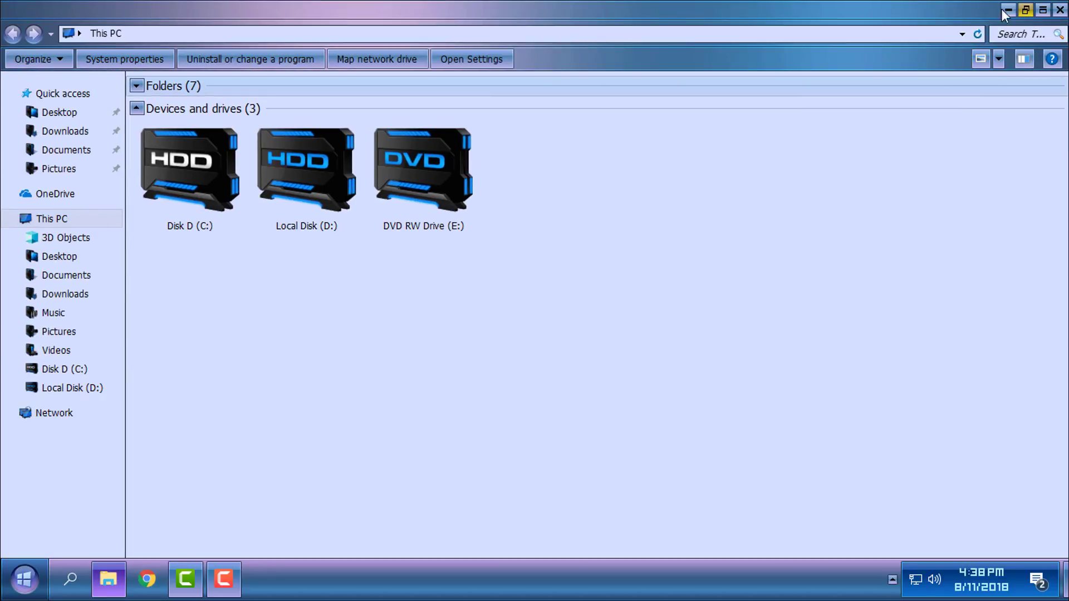
left_click_drag(877, 8, 778, 103)
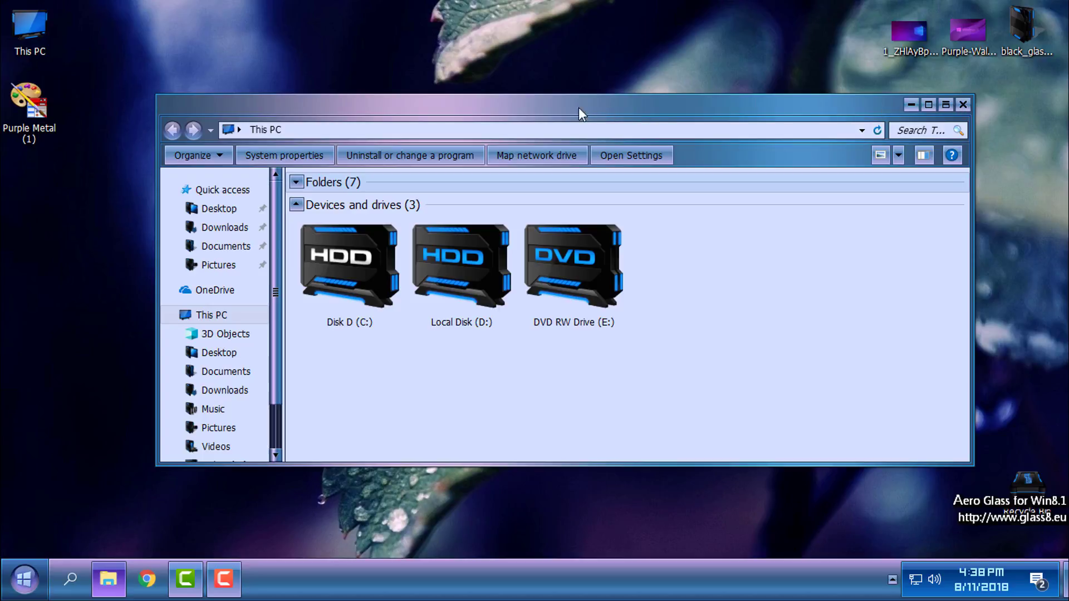
Close the skinned This PC window and check the Start menu over the leaf wallpaper
left_click(6, 565)
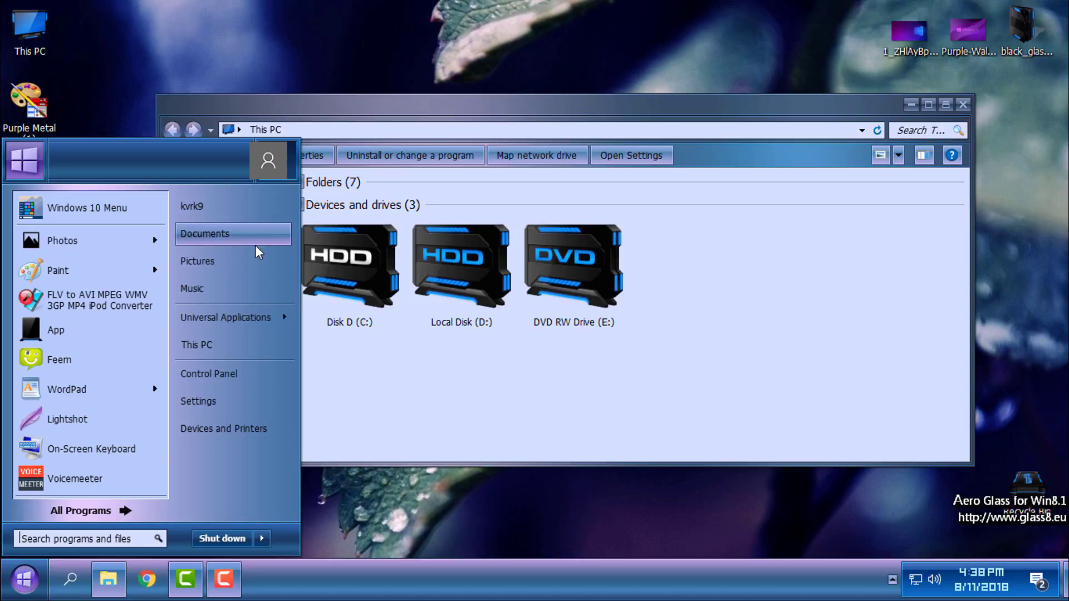
left_click(384, 493)
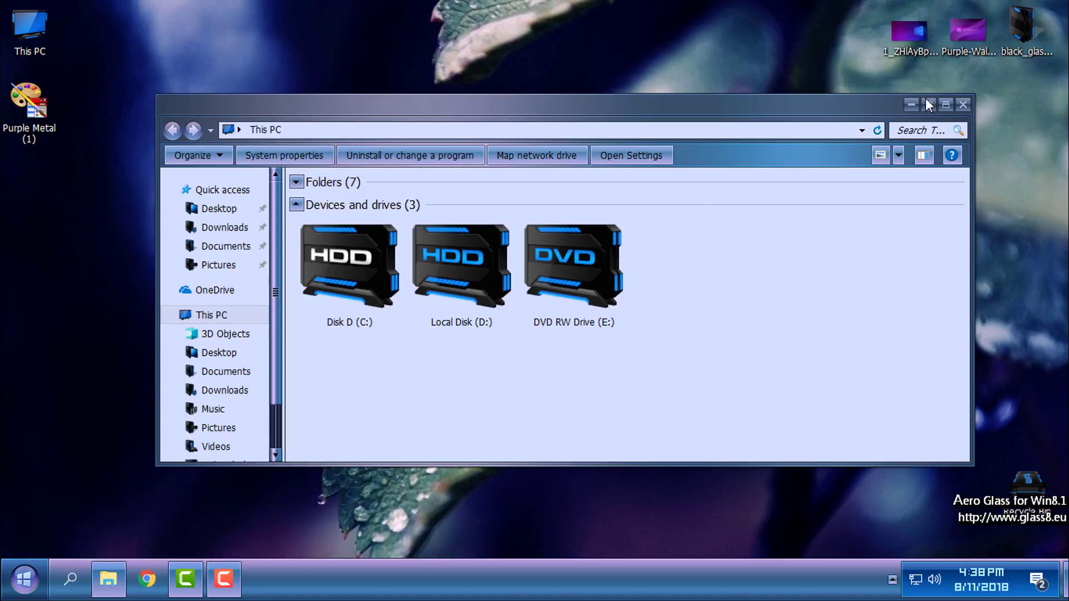
left_click(965, 105)
left_click_drag(702, 91, 116, 519)
key("super")
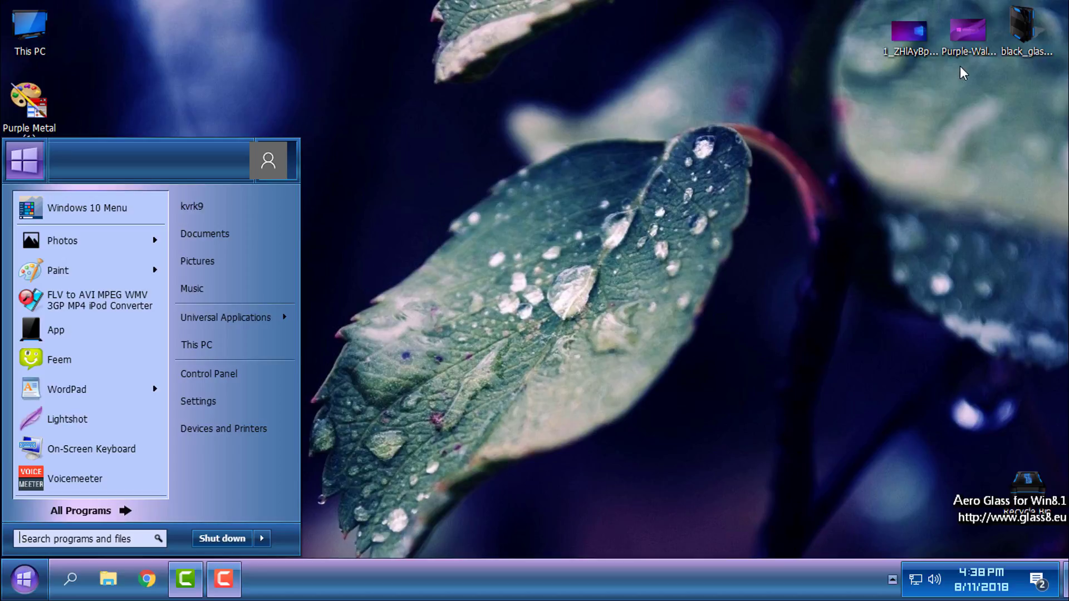
key("super")
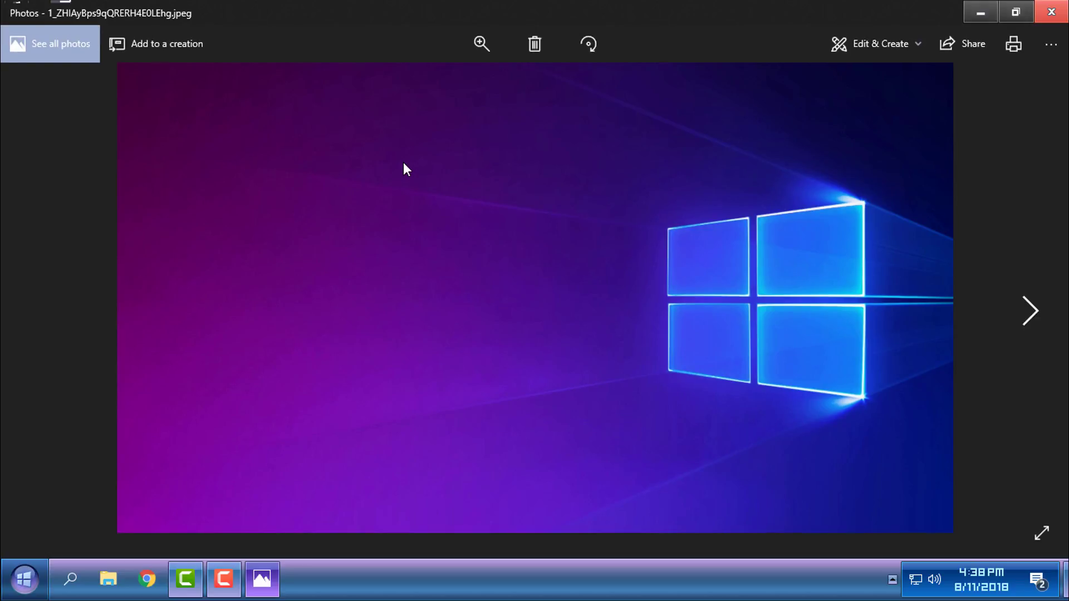
Set the glowing purple-and-blue Windows logo photo as background and view it behind This PC
right_click(364, 125)
mouse_move(473, 448)
left_click(555, 475)
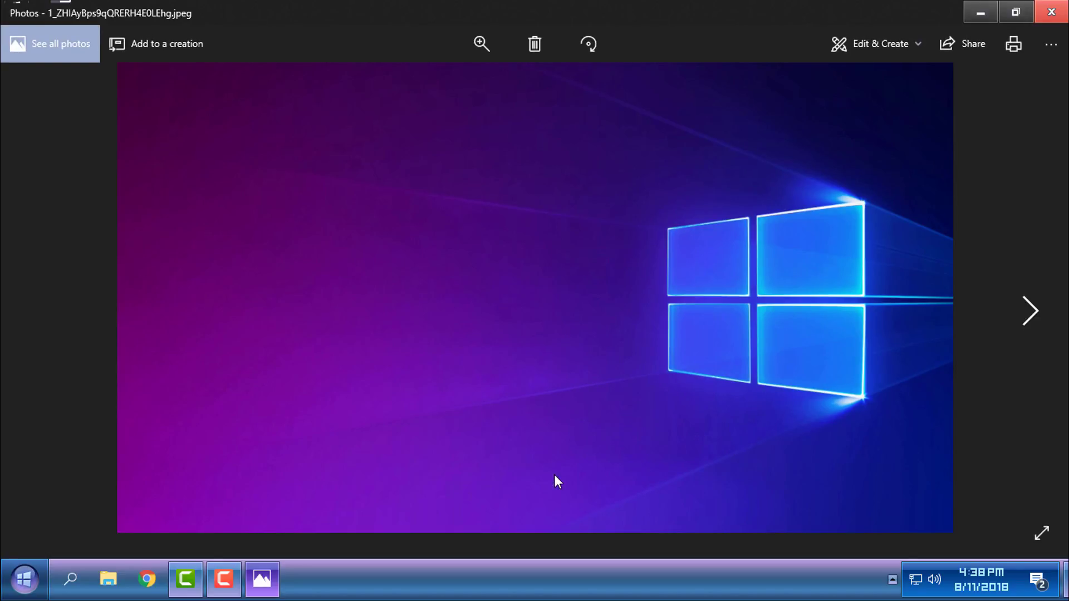
left_click(980, 13)
key("super")
key("super")
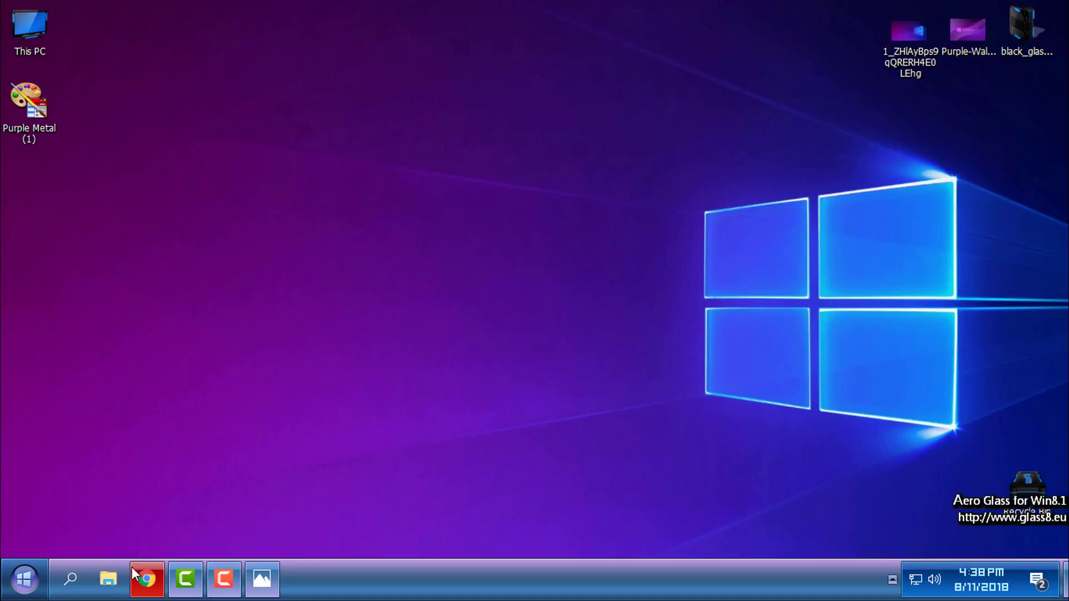
left_click(111, 579)
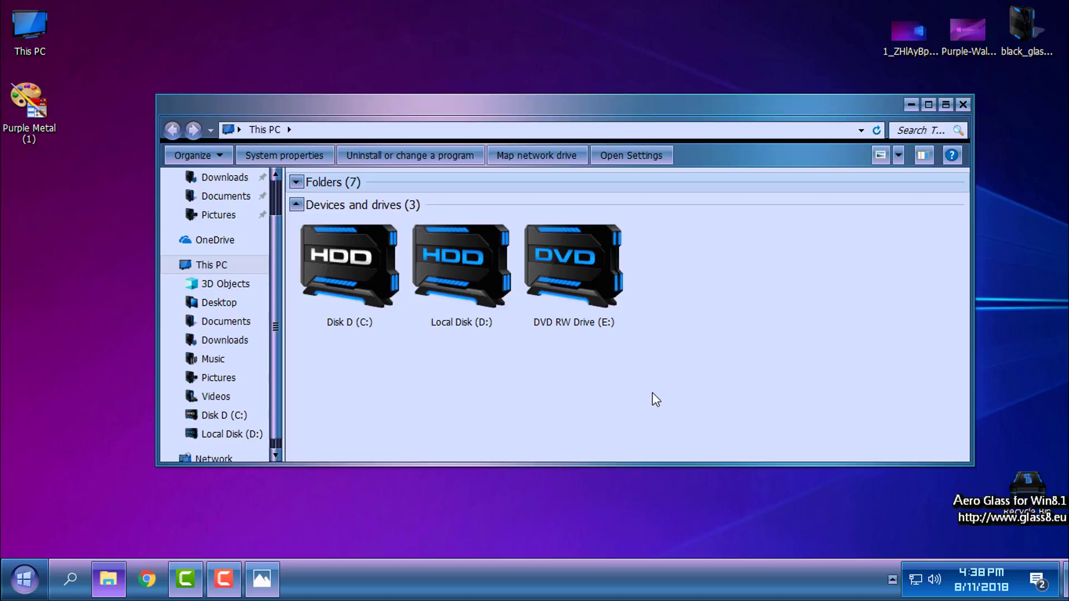
Set the next photo, the purple Windows 10 wallpaper, as background and inspect it
left_click(964, 105)
left_click(277, 579)
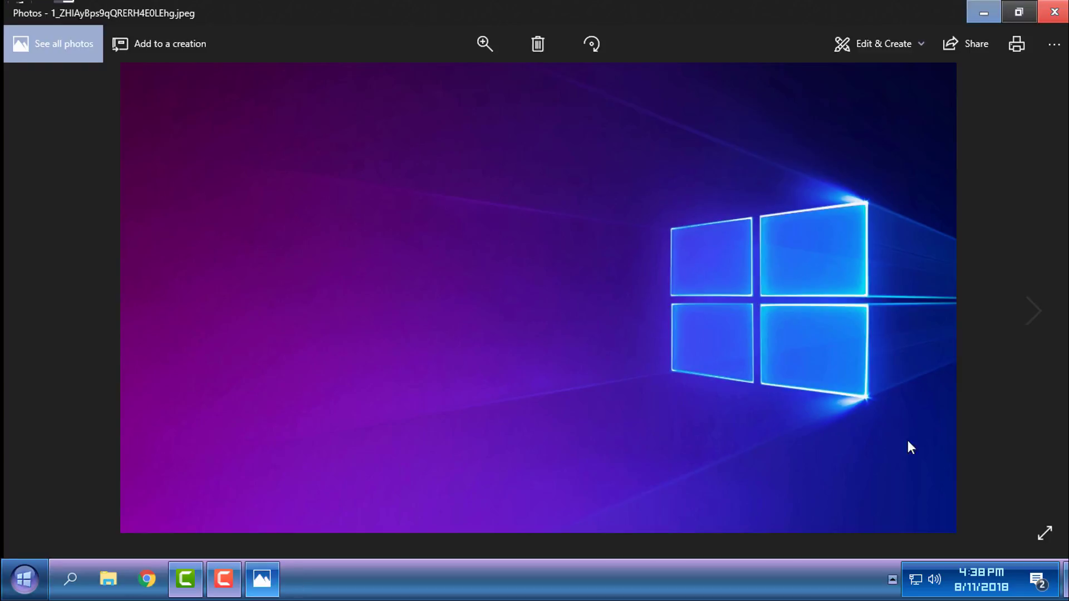
left_click(1021, 309)
right_click(532, 169)
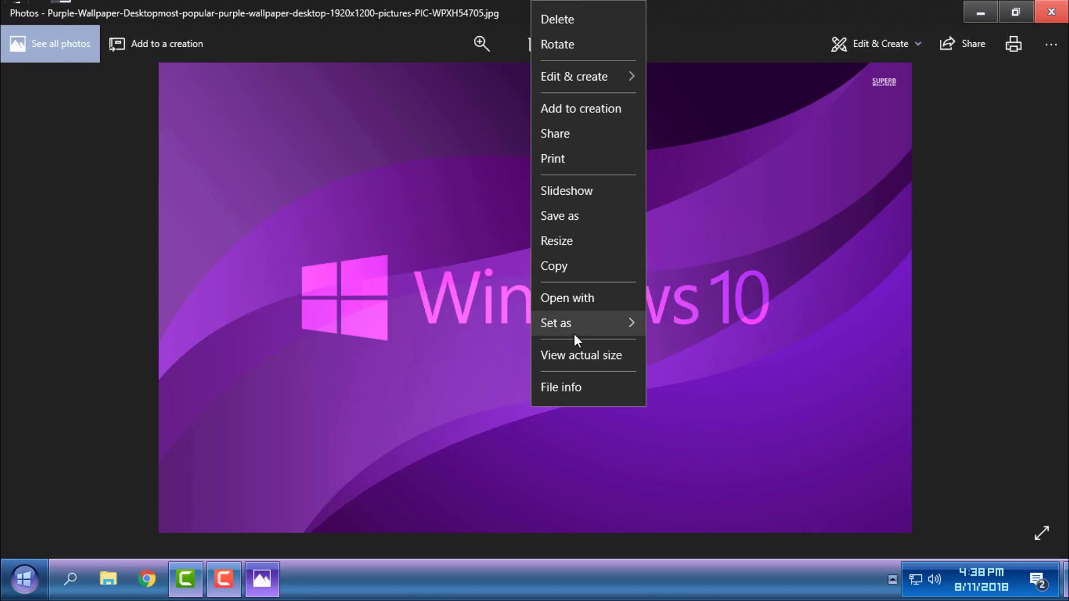
mouse_move(629, 324)
left_click(728, 348)
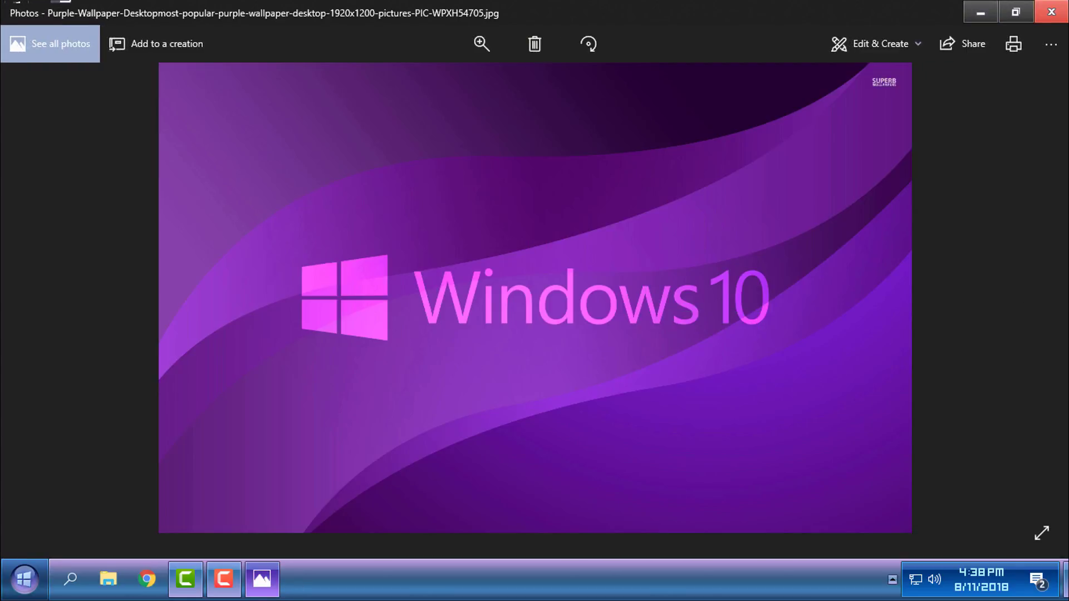
left_click(983, 13)
key("super")
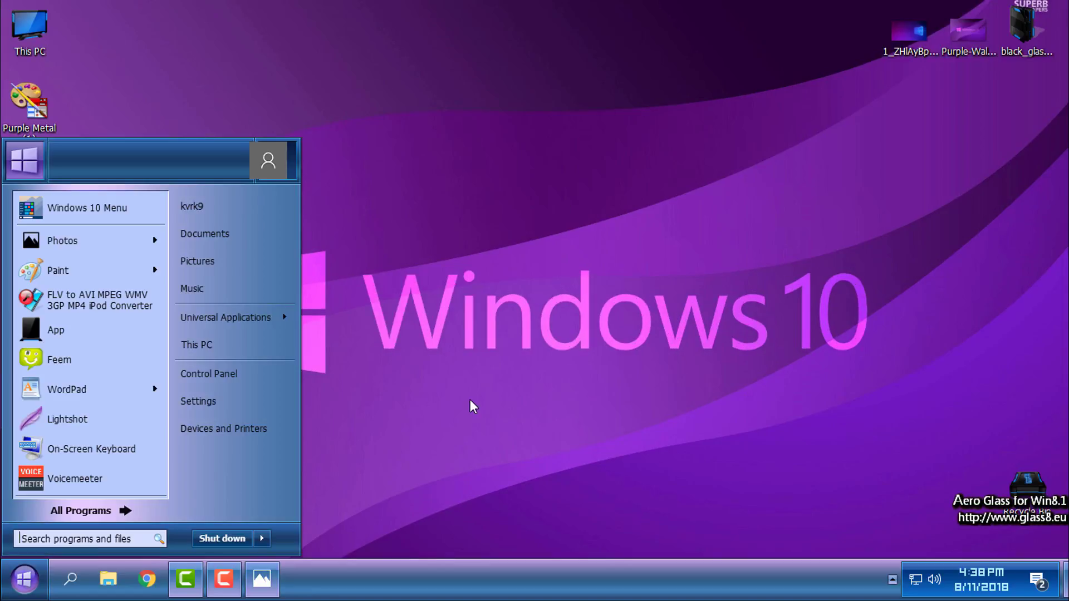
left_click(426, 409)
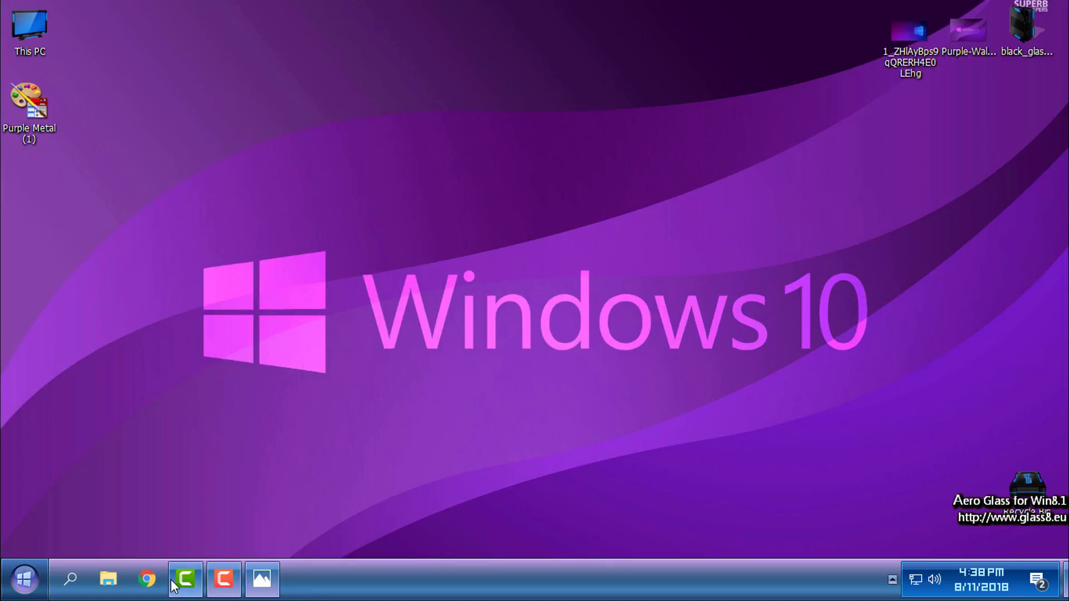
left_click(108, 580)
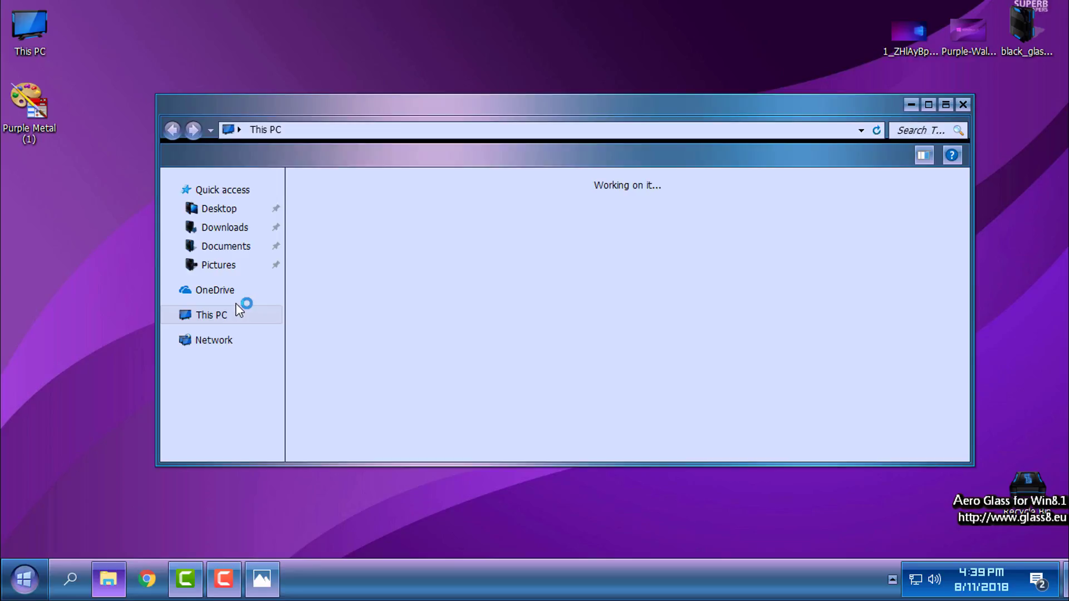
left_click(962, 104)
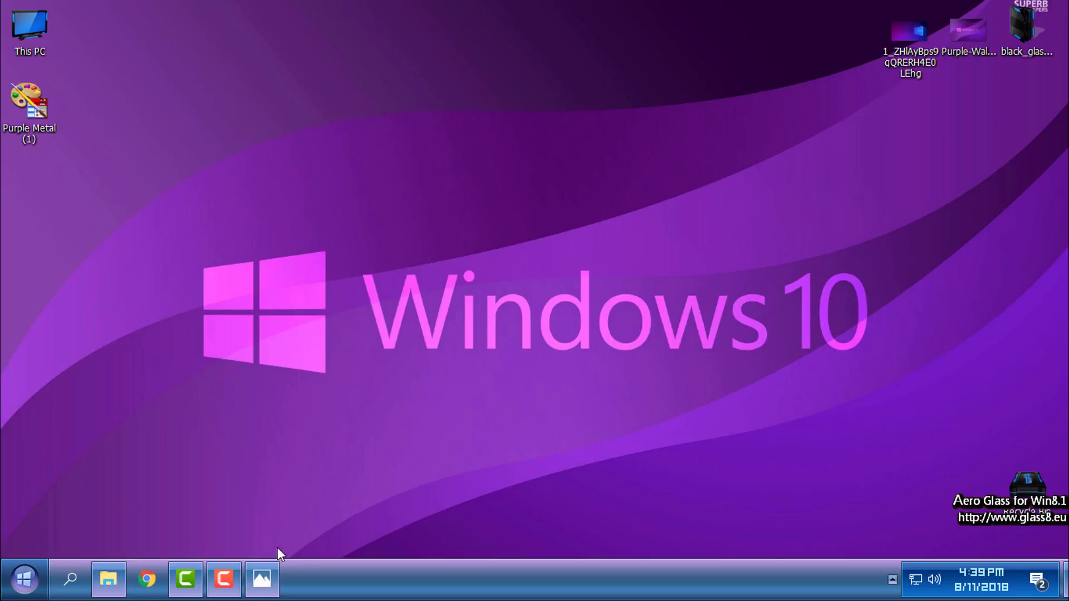
Restore the glowing blue Windows logo photo as wallpaper and close Photos
left_click(262, 579)
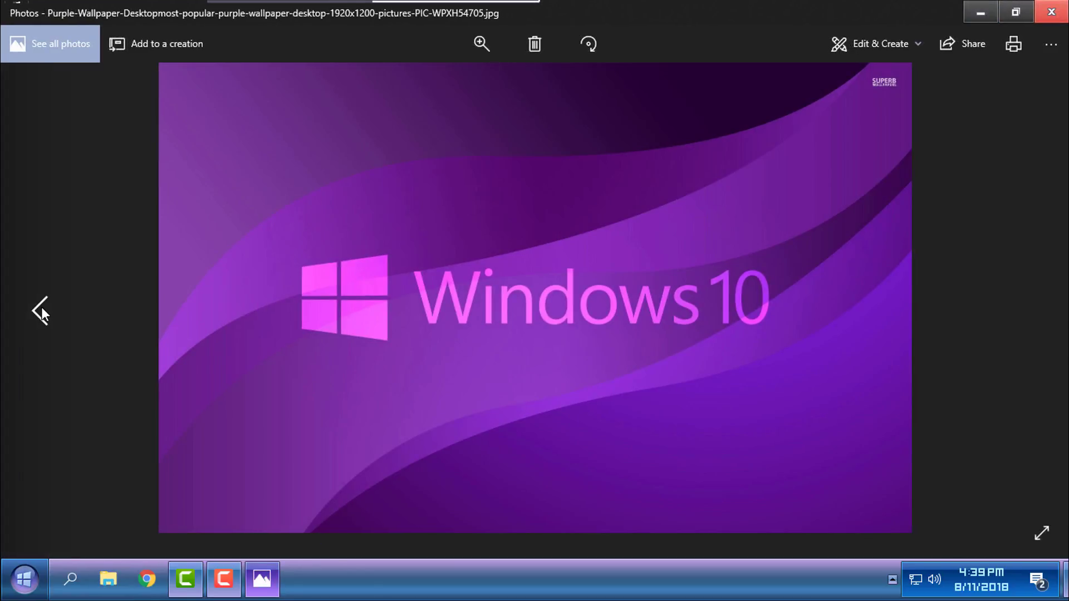
left_click(41, 306)
right_click(437, 204)
mouse_move(486, 326)
left_click(619, 353)
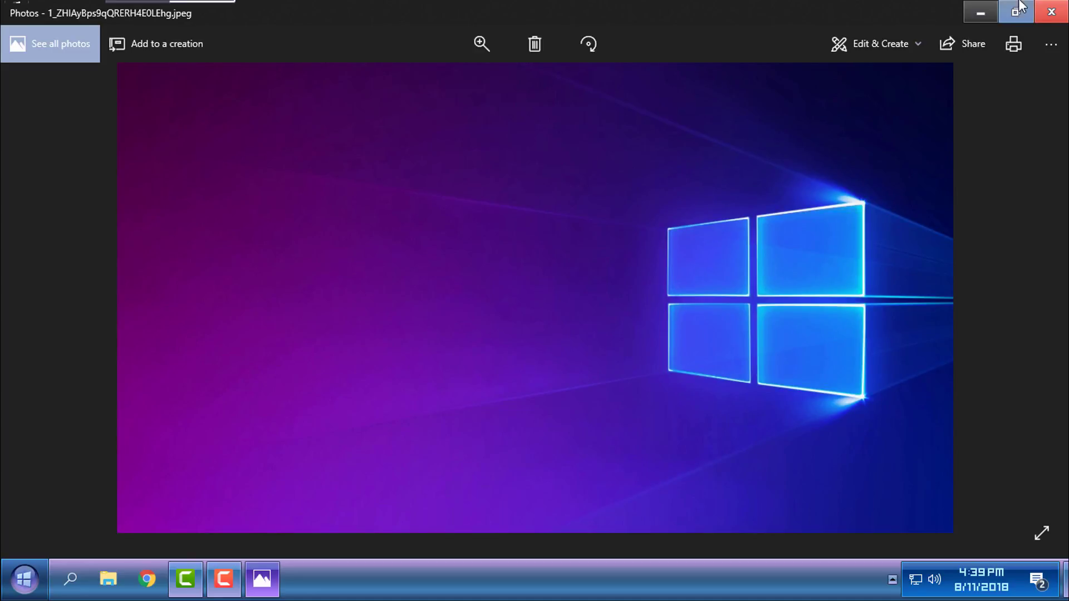
left_click(1050, 19)
key("super")
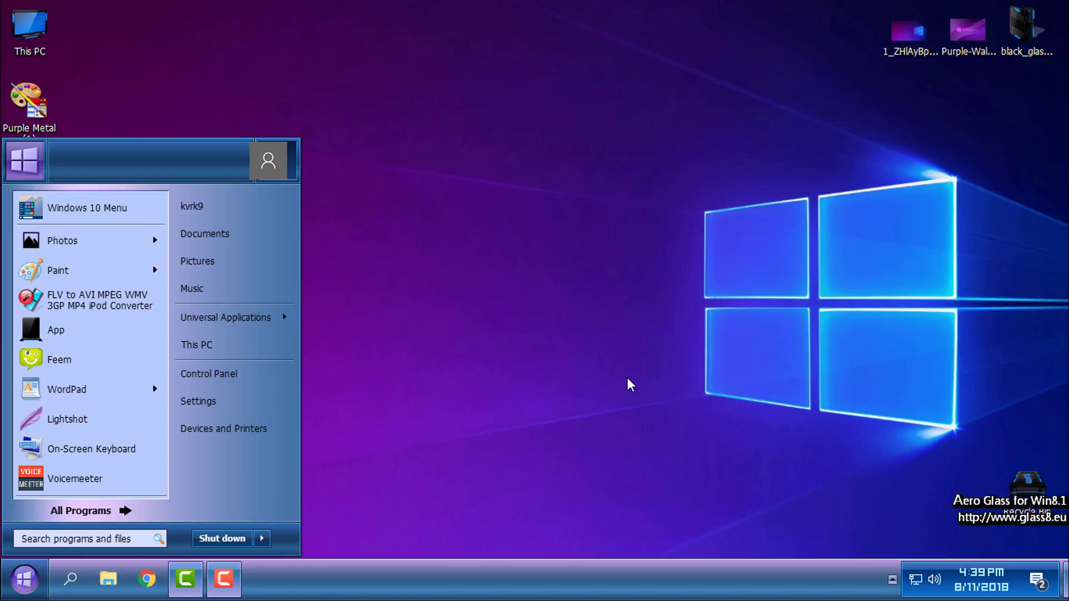
Open This PC's System properties page, shrink it, and place it at the top right
left_click(285, 449)
key("super")
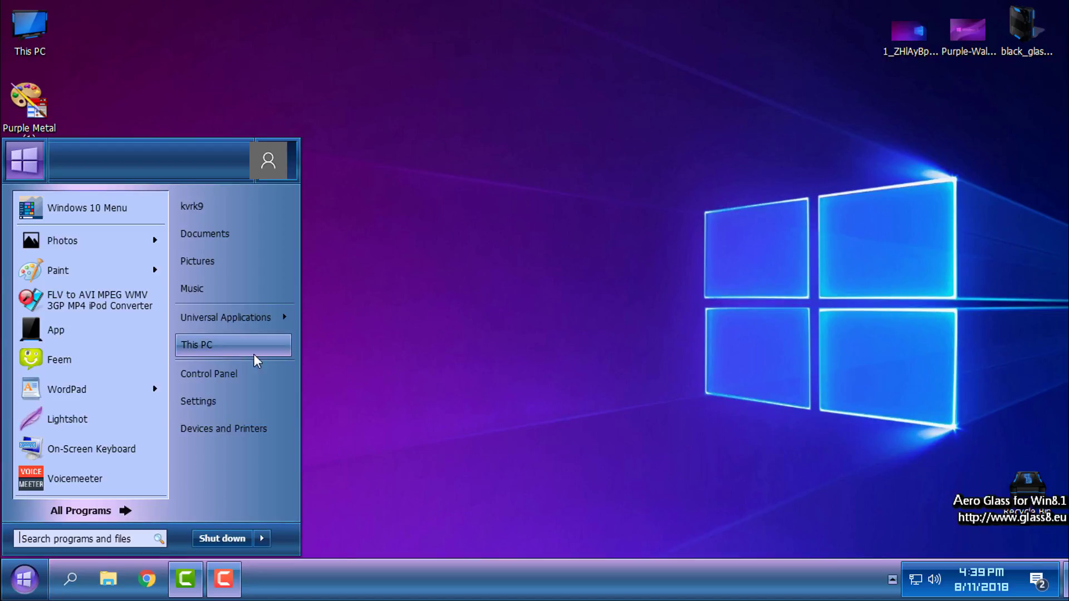
right_click(220, 346)
left_click(266, 492)
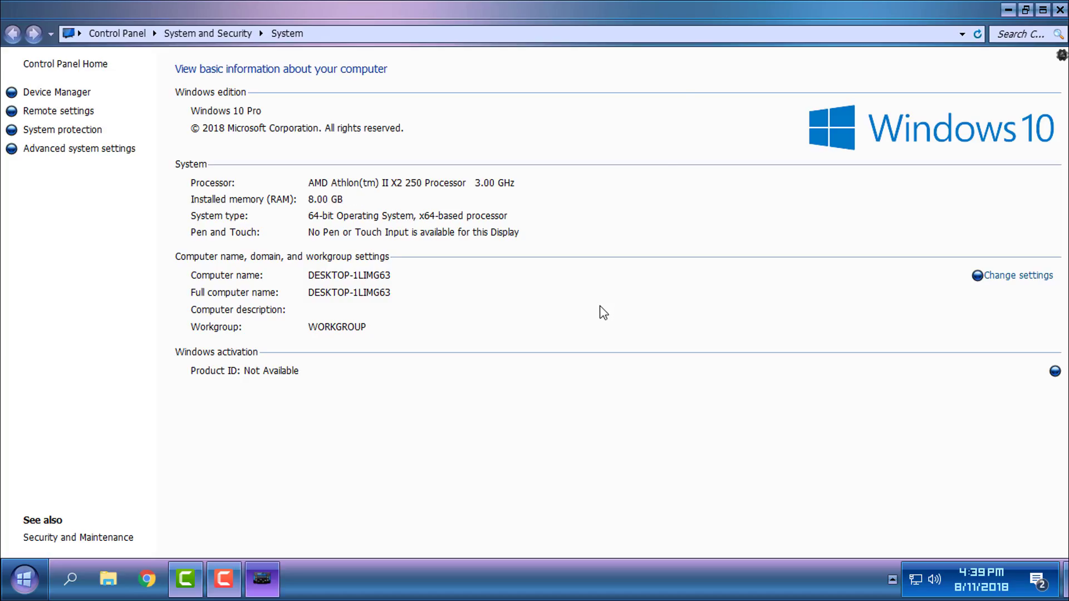
double_click(736, 6)
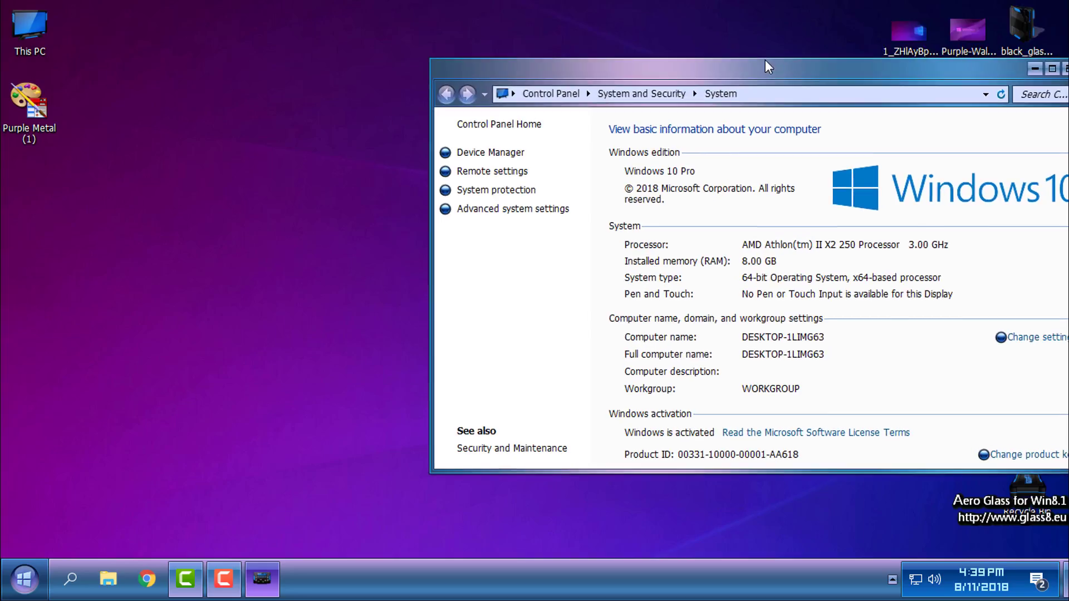
left_click_drag(430, 62, 554, 243)
left_click_drag(604, 286, 576, 16)
Open Control Panel, resize it, and position it below the System window
key("super")
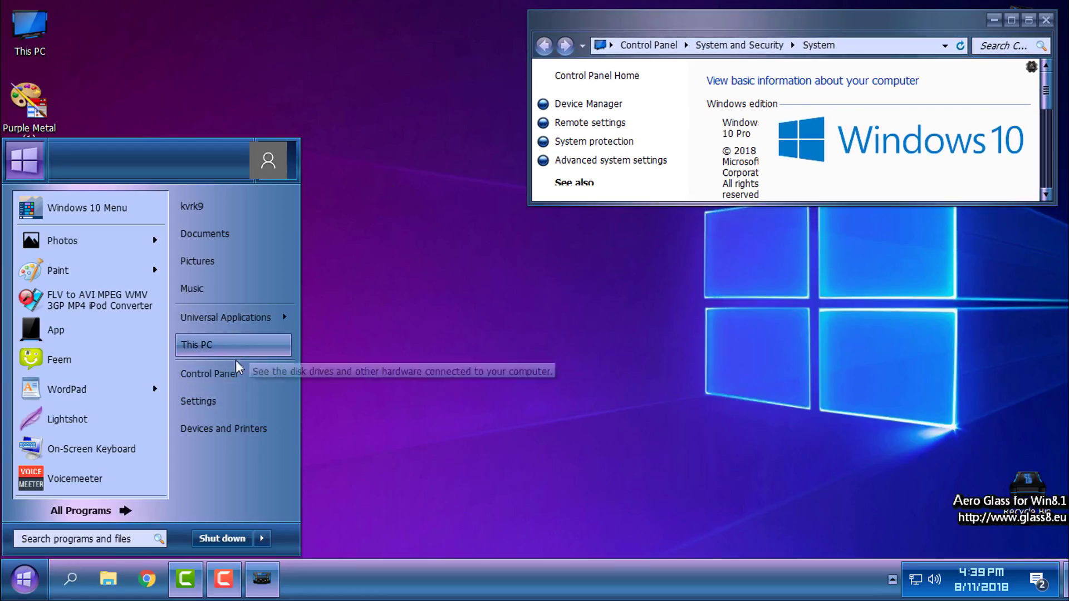
left_click(236, 374)
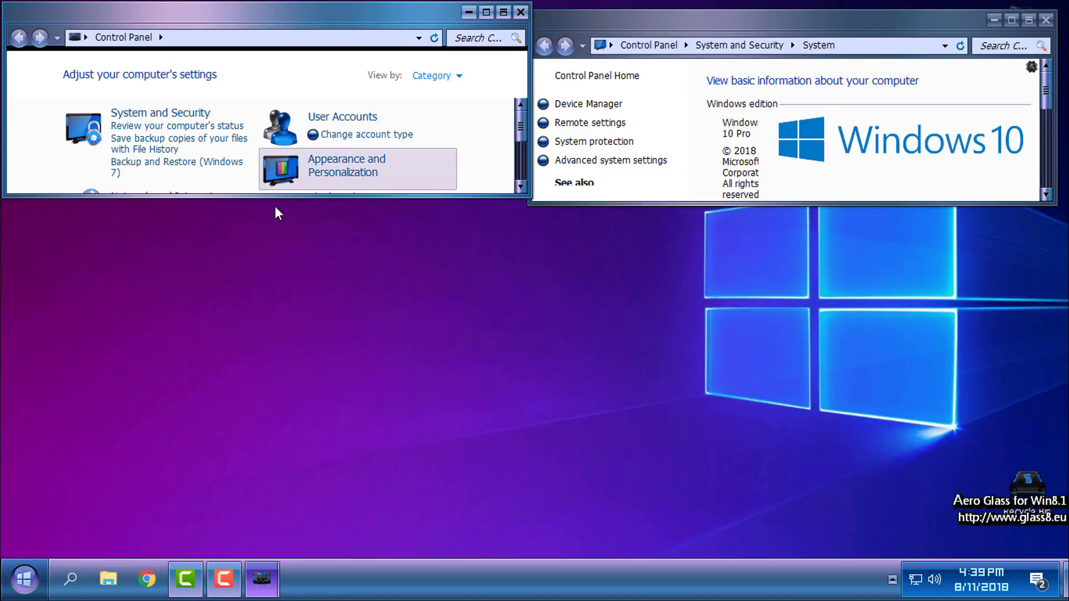
left_click_drag(270, 202, 272, 341)
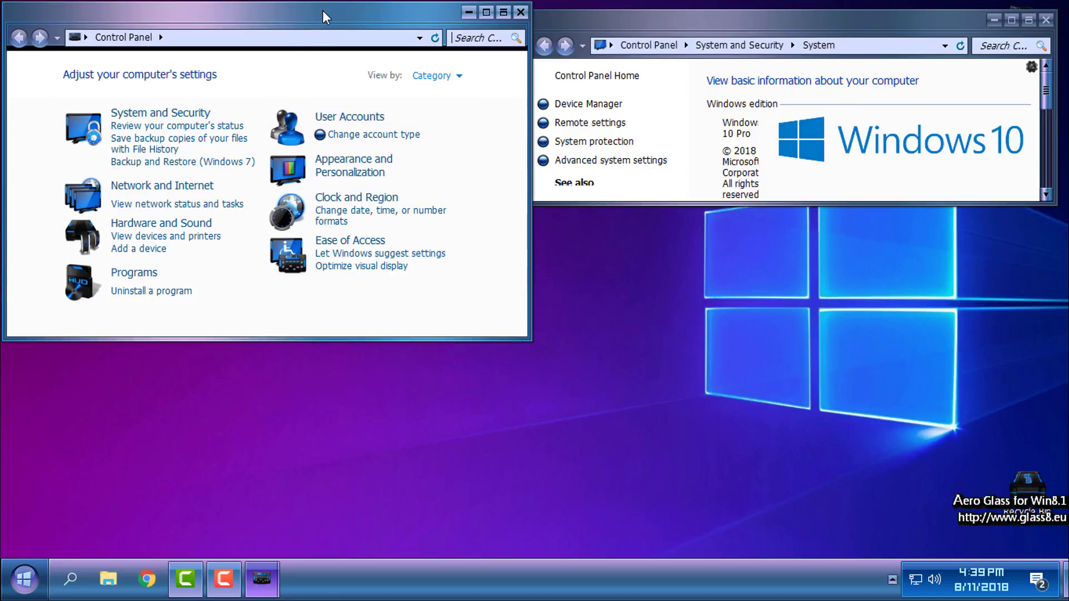
left_click_drag(325, 17, 850, 218)
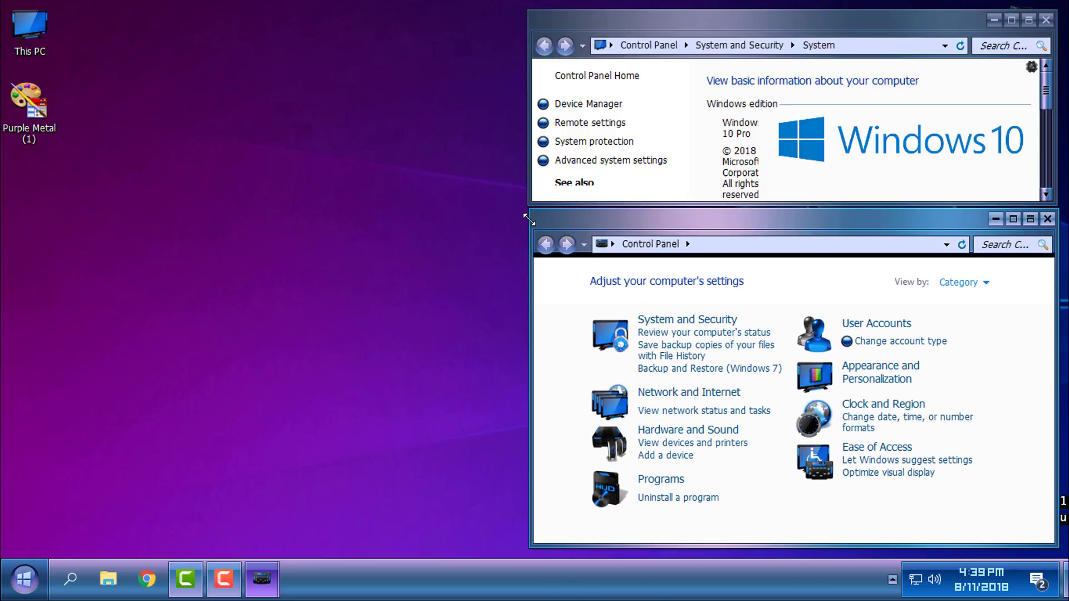
left_click_drag(528, 213, 527, 225)
key("super")
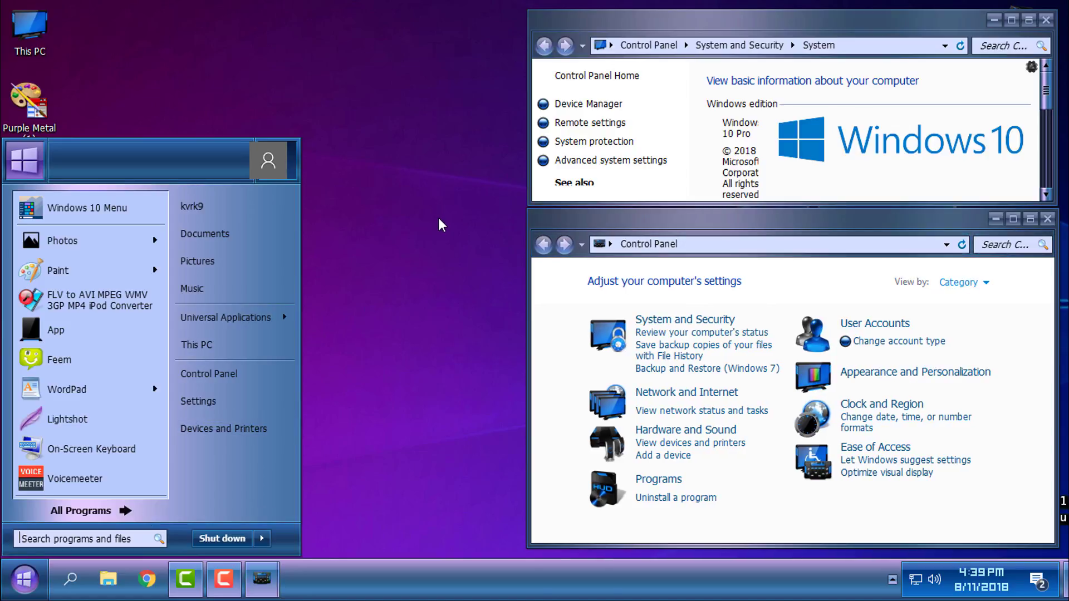
left_click(566, 233)
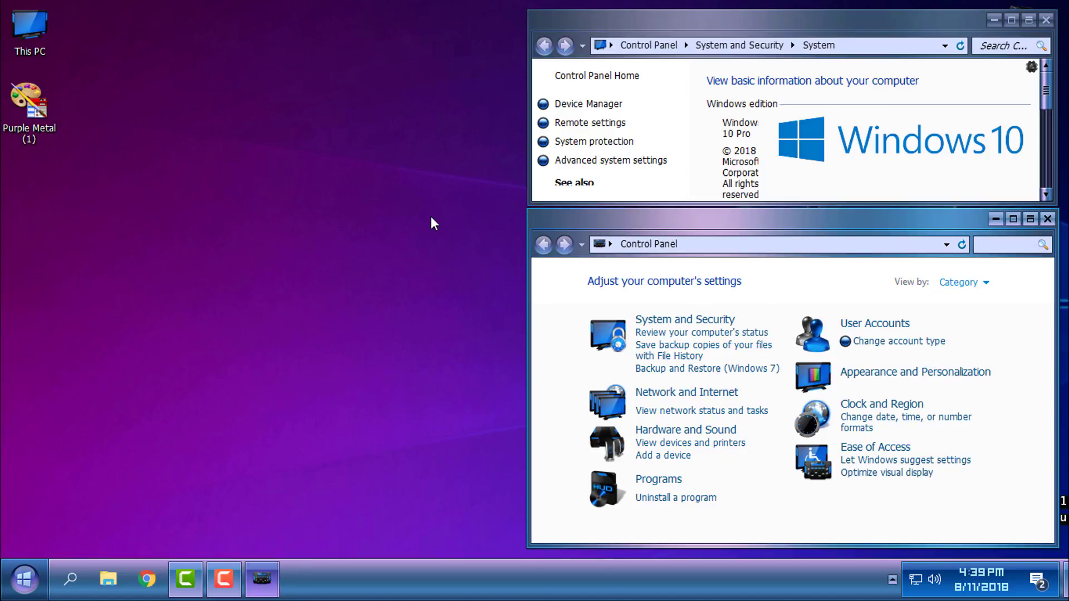
scroll(724, 128, "down", 5)
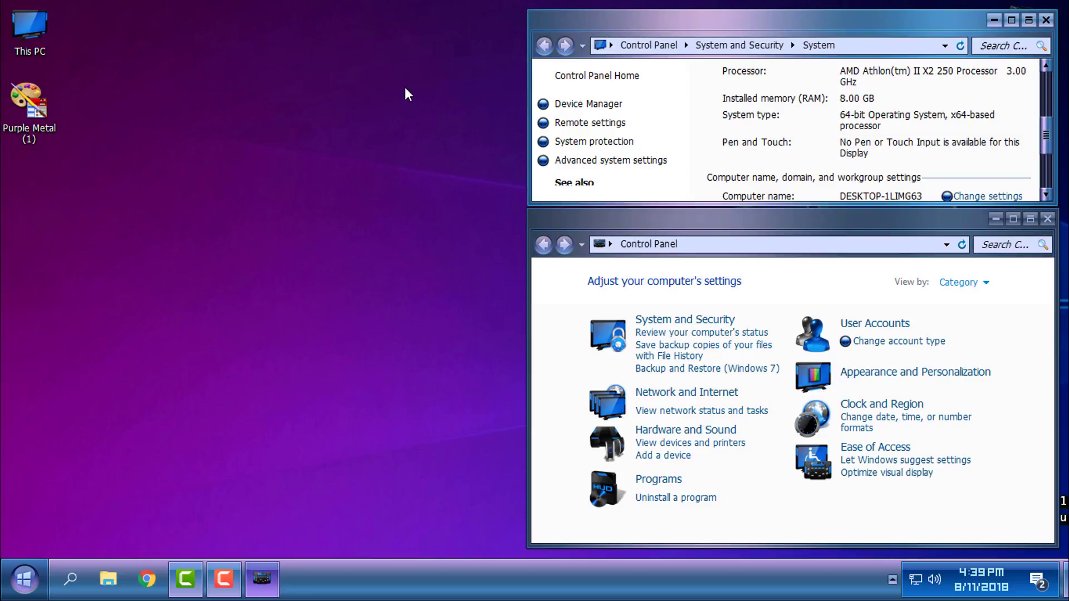
Open This PC and size it tall and narrow beside Control Panel, drives in one column
left_click(107, 594)
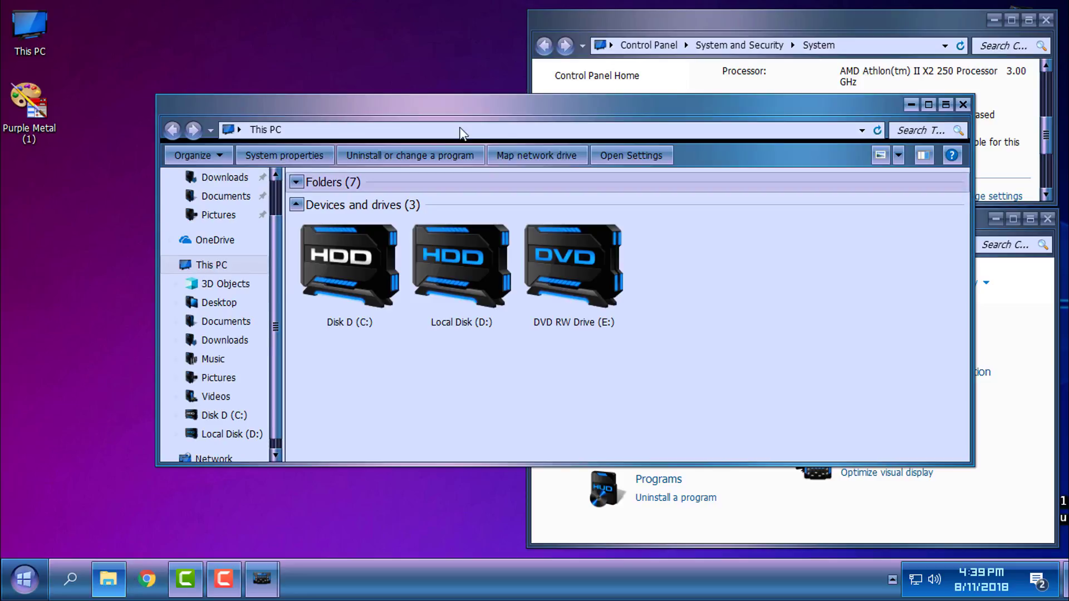
left_click_drag(482, 118, 435, 91)
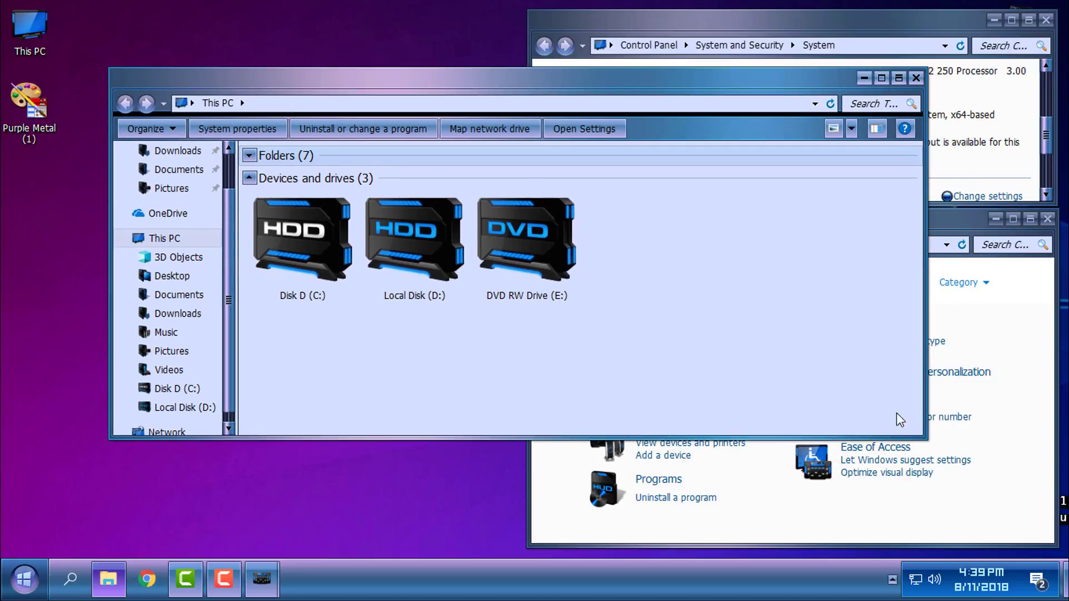
left_click_drag(923, 437, 446, 551)
left_click_drag(335, 79, 402, 19)
key("super")
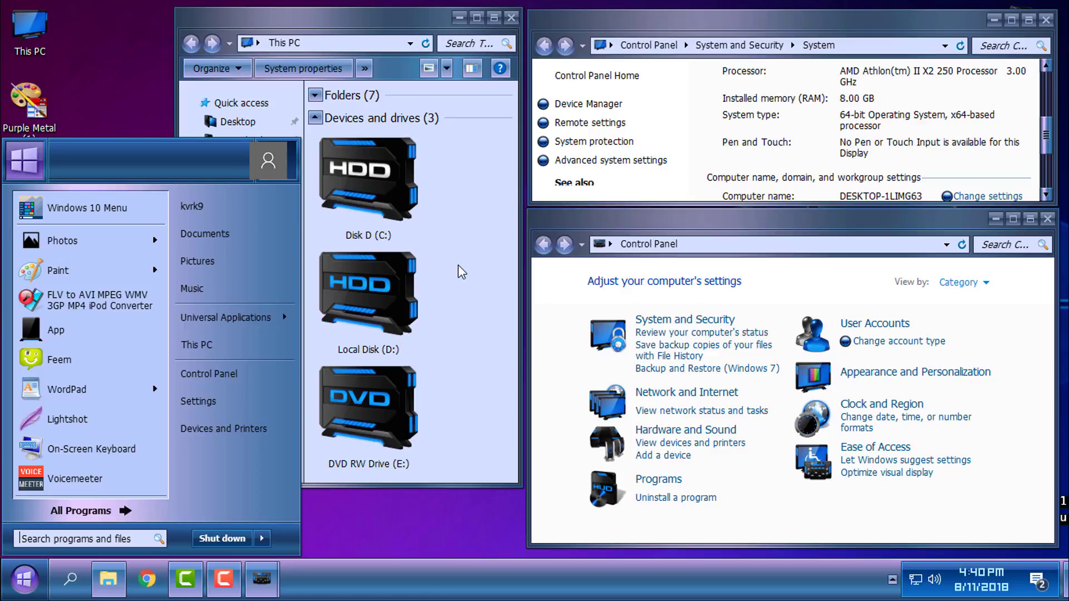
left_click(494, 508)
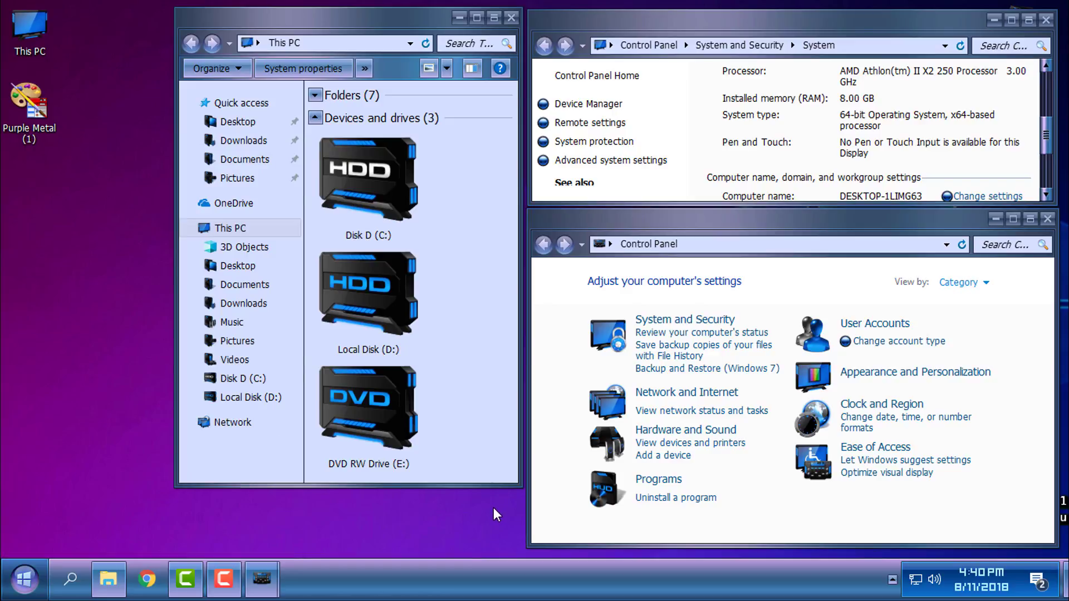